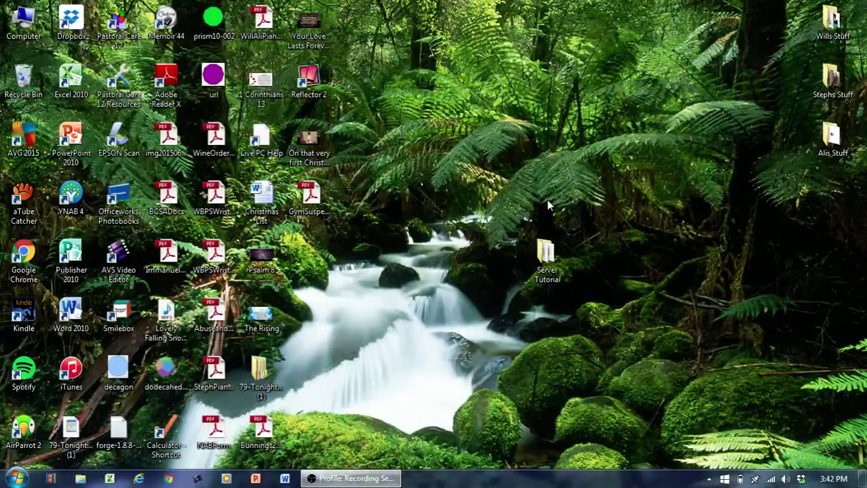
Step: Open the Server Tutorial folder and run run.bat, revealing the invalid heap size error
{"action": "double_click", "coordinate": [552, 250]}
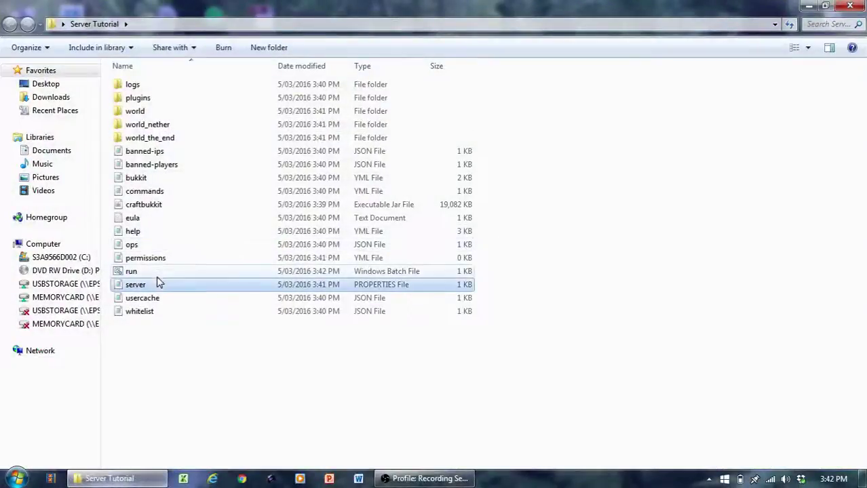
{"action": "double_click", "coordinate": [158, 274]}
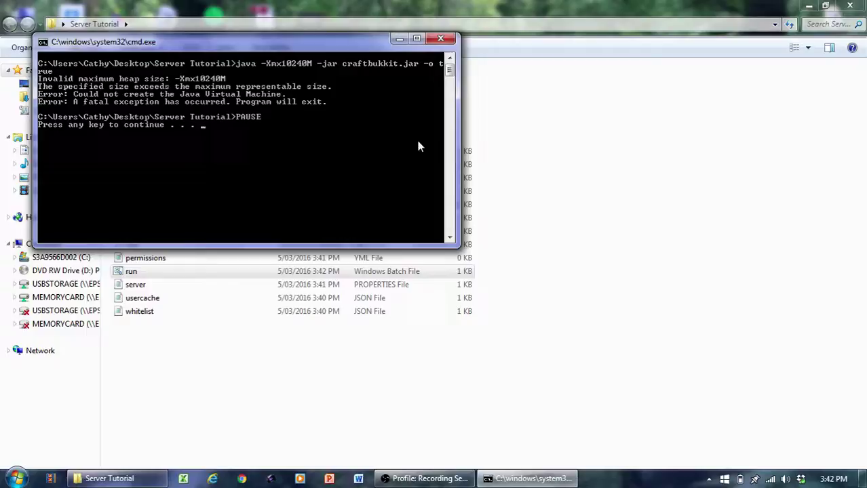
{"action": "key", "text": "Return"}
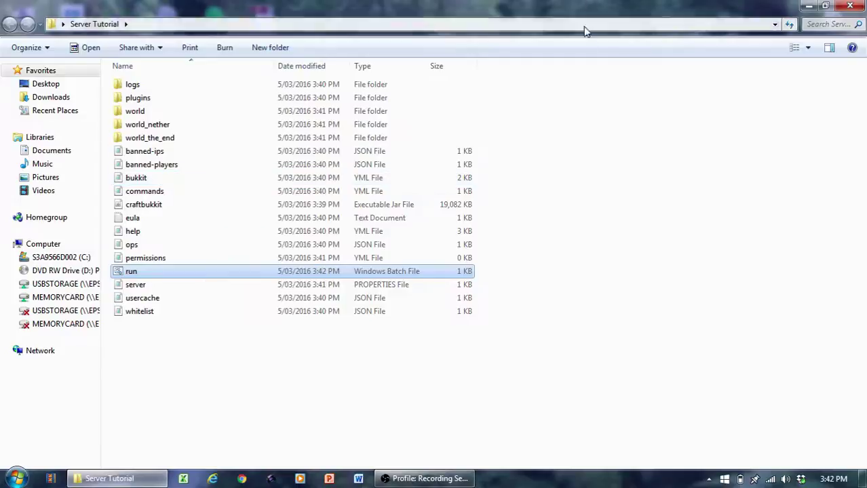
Step: Close and reopen the Server Tutorial folder, then run run.bat again
{"action": "left_click", "coordinate": [611, 208]}
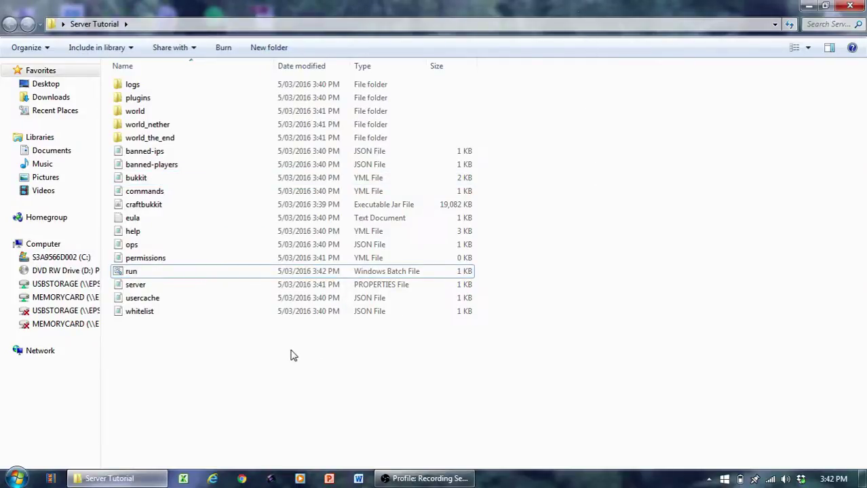
{"action": "left_click", "coordinate": [850, 6]}
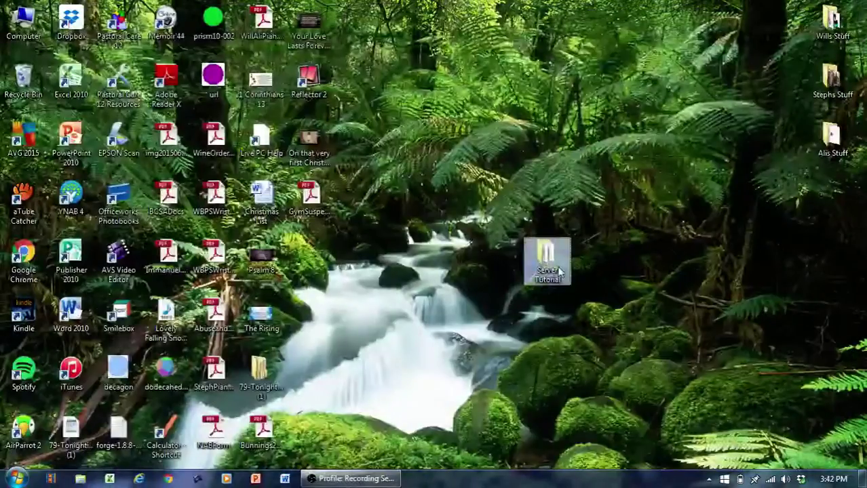
{"action": "double_click", "coordinate": [547, 261]}
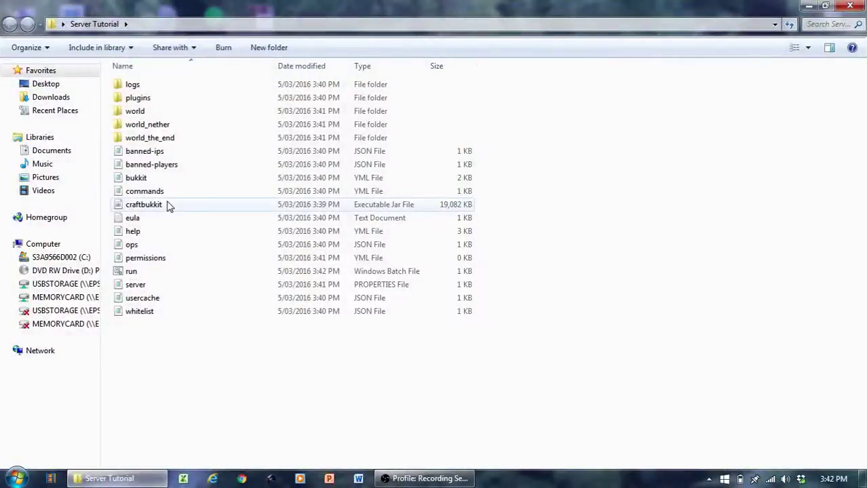
{"action": "double_click", "coordinate": [180, 272]}
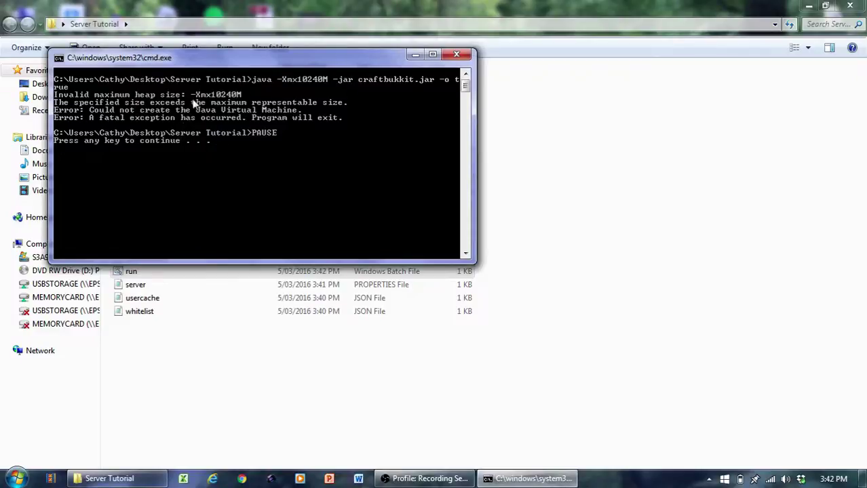
Step: Open Control Panel's System page to check the 8.00 GB RAM and 64-bit Windows 7
{"action": "key", "text": "Return"}
{"action": "left_click", "coordinate": [15, 479]}
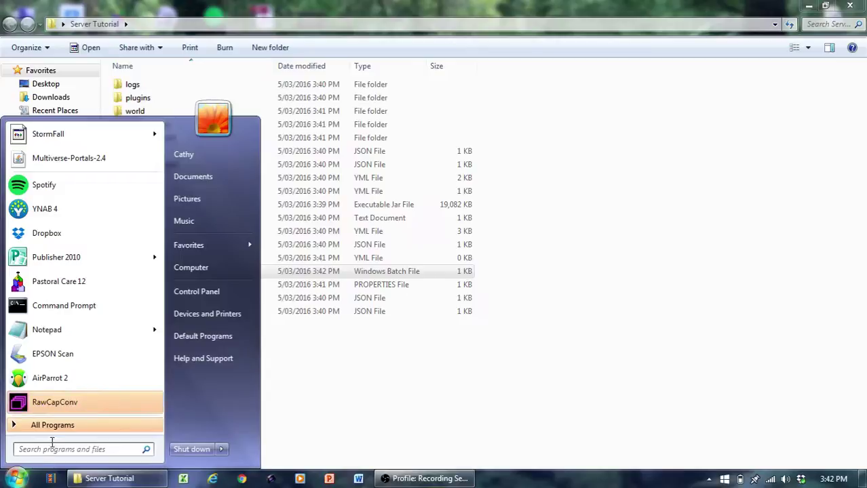
{"action": "right_click", "coordinate": [196, 291]}
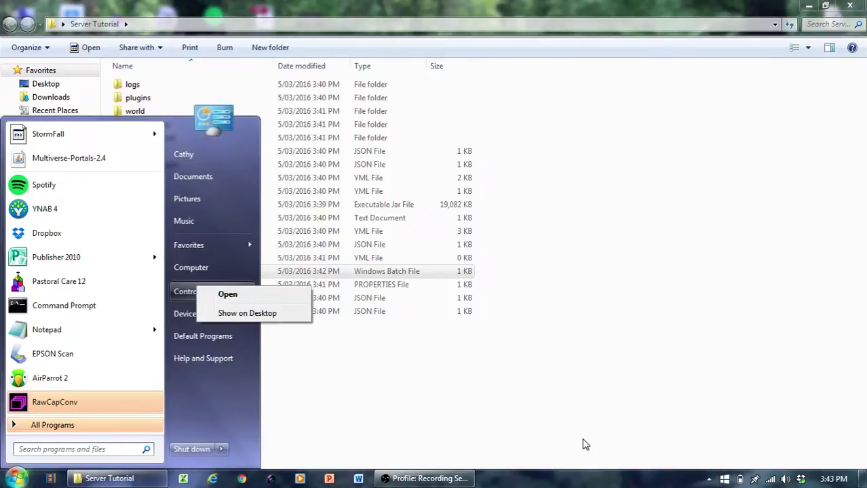
{"action": "left_click", "coordinate": [456, 402]}
{"action": "left_click", "coordinate": [16, 479]}
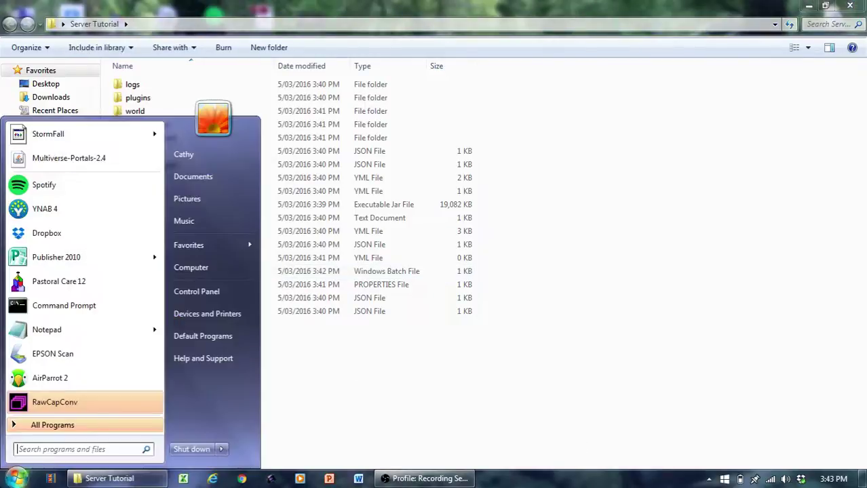
{"action": "left_click", "coordinate": [241, 292]}
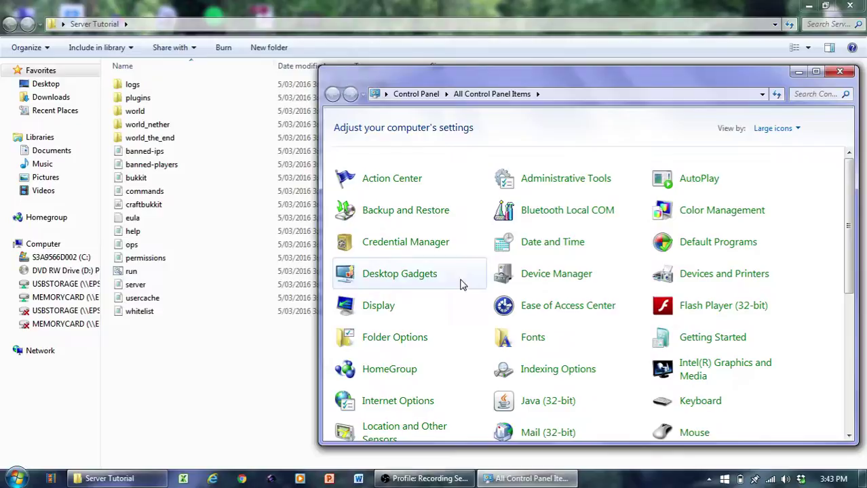
{"action": "scroll", "coordinate": [594, 232], "scroll_direction": "down", "scroll_amount": 1}
{"action": "scroll", "coordinate": [610, 233], "scroll_direction": "down", "scroll_amount": 2}
{"action": "scroll", "coordinate": [587, 234], "scroll_direction": "down", "scroll_amount": 3}
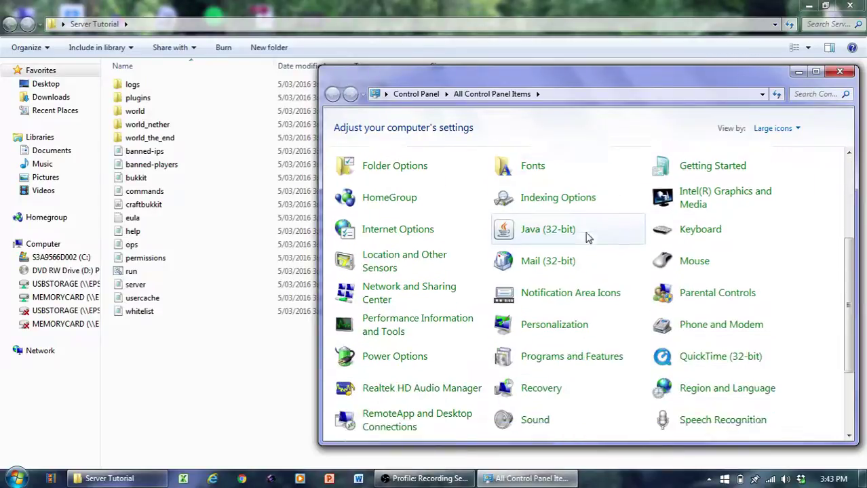
{"action": "scroll", "coordinate": [580, 271], "scroll_direction": "down", "scroll_amount": 1}
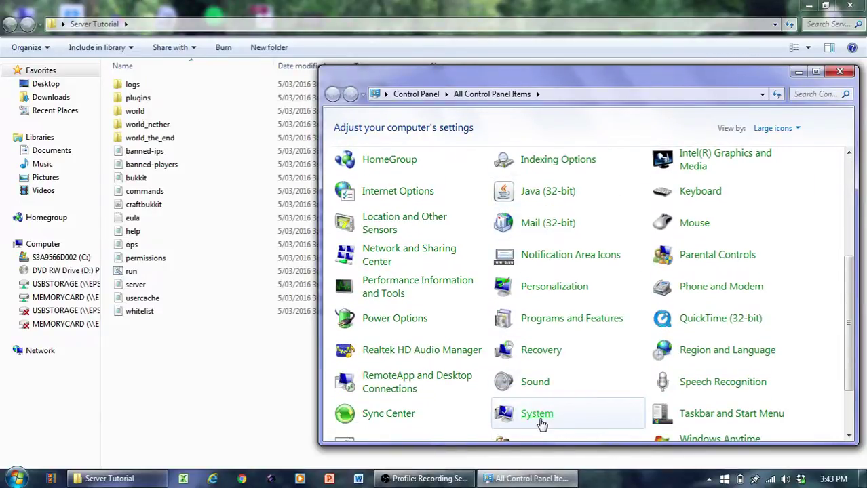
{"action": "left_click", "coordinate": [537, 415]}
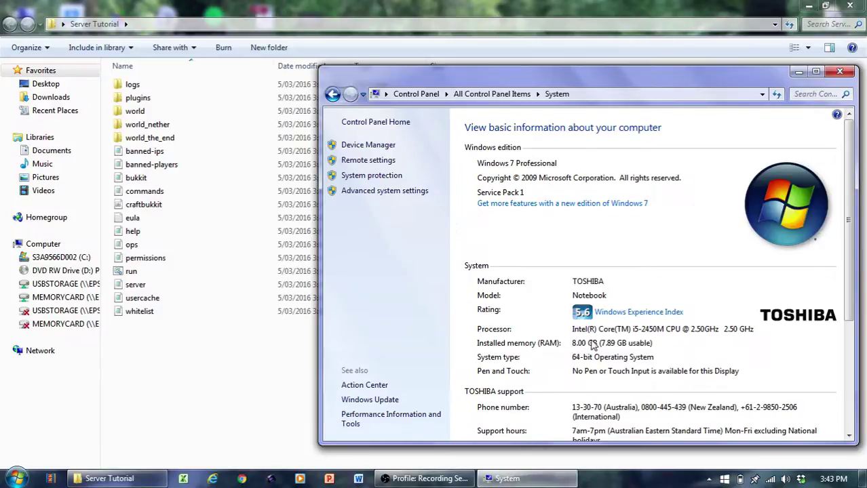
Step: Edit run.bat in Notepad, changing the maximum heap from 10240M to 2048M, and save
{"action": "left_click", "coordinate": [840, 72]}
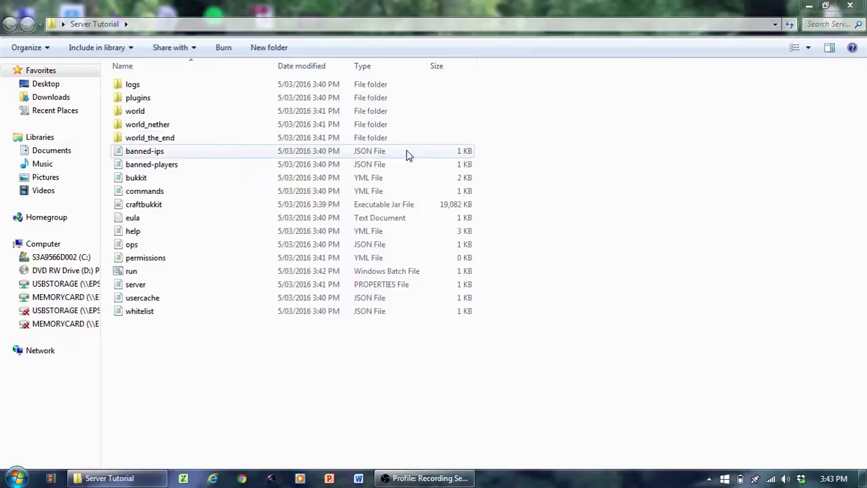
{"action": "right_click", "coordinate": [181, 274]}
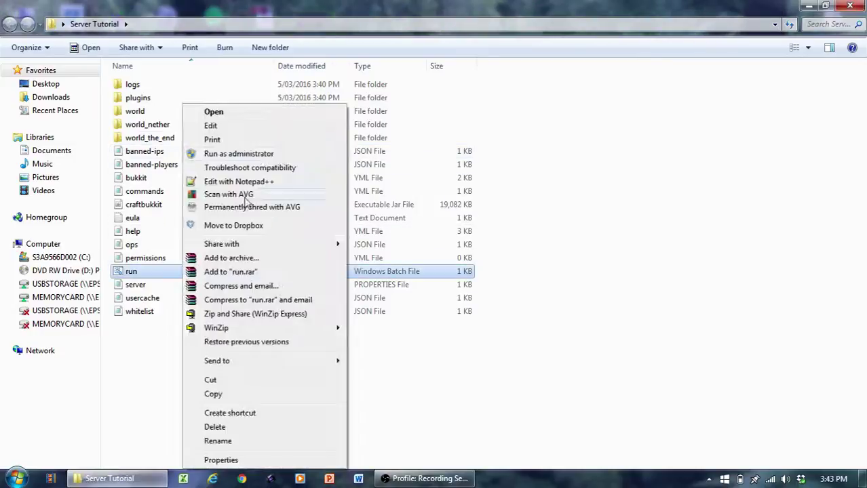
{"action": "left_click", "coordinate": [245, 126]}
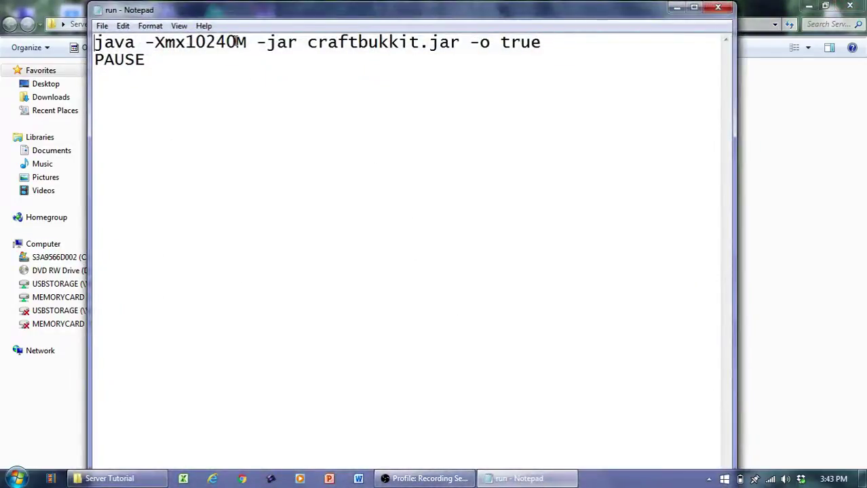
{"action": "left_click_drag", "start_coordinate": [236, 42], "coordinate": [185, 49]}
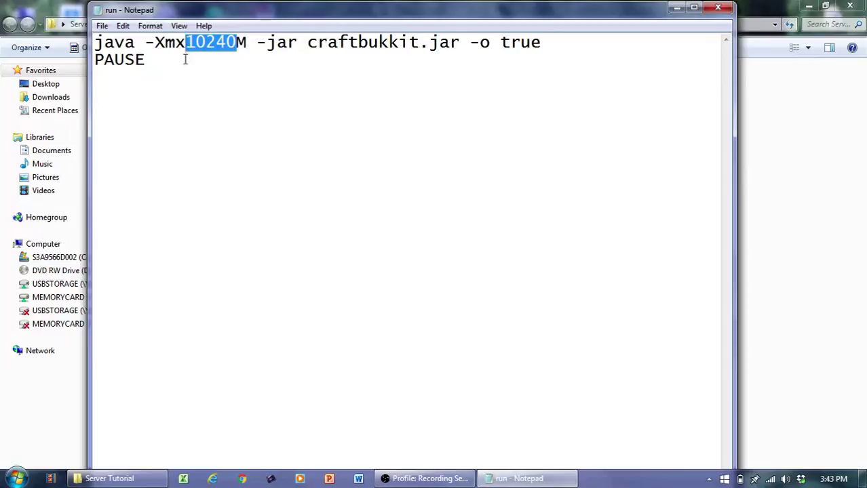
{"action": "type", "text": "2048"}
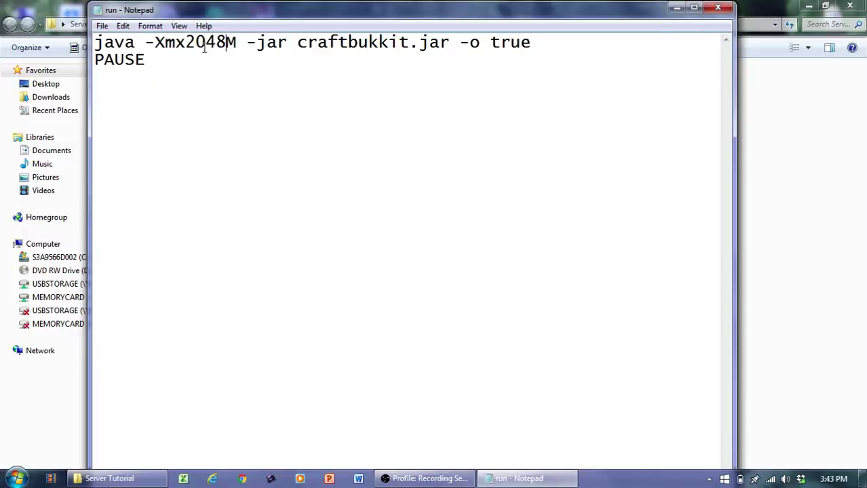
{"action": "left_click", "coordinate": [102, 26]}
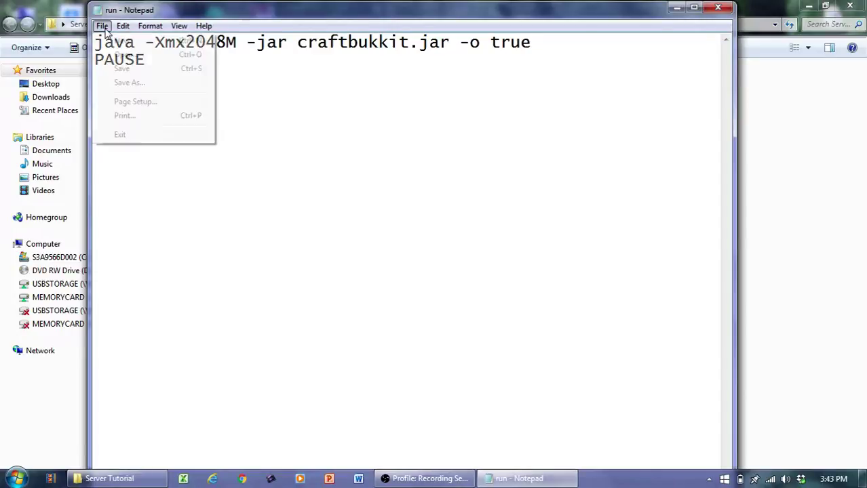
{"action": "left_click", "coordinate": [122, 69]}
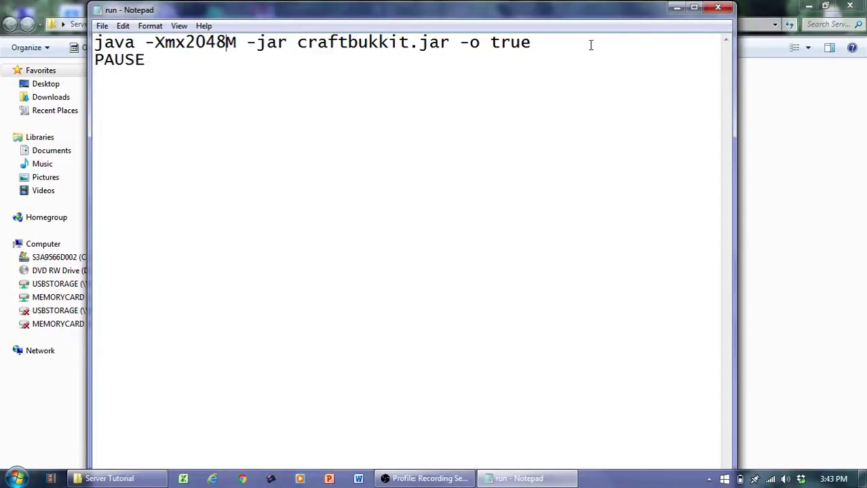
{"action": "left_click", "coordinate": [719, 8]}
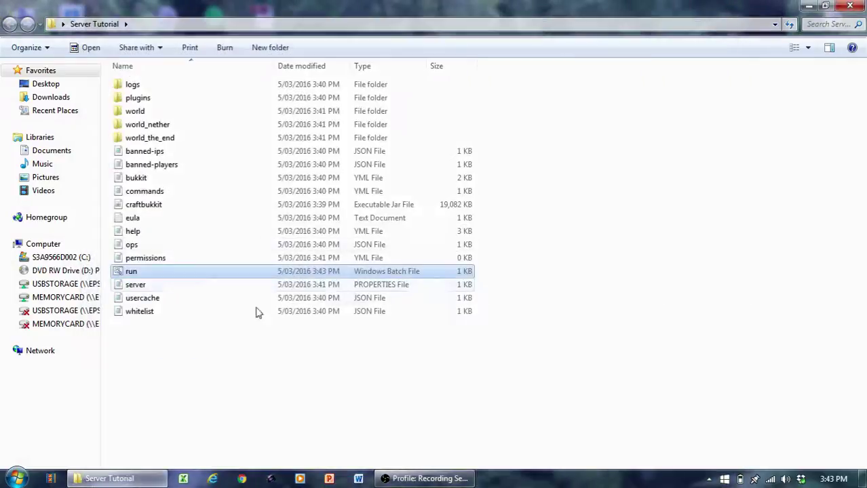
{"action": "double_click", "coordinate": [166, 275]}
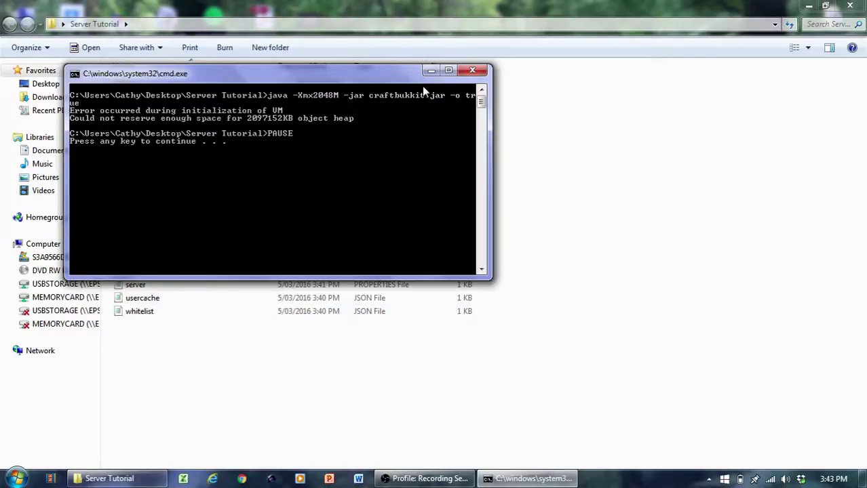
{"action": "key", "text": "Return"}
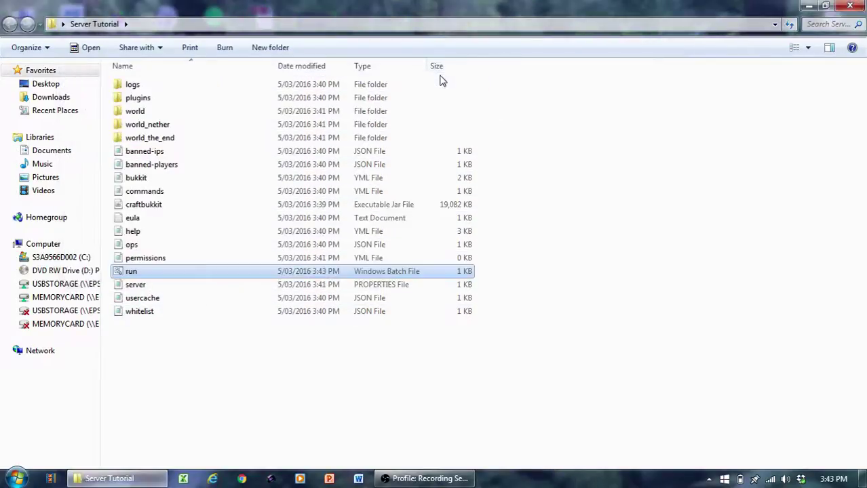
Step: Launch Windows Task Manager and view its Processes list
{"action": "left_click", "coordinate": [17, 478]}
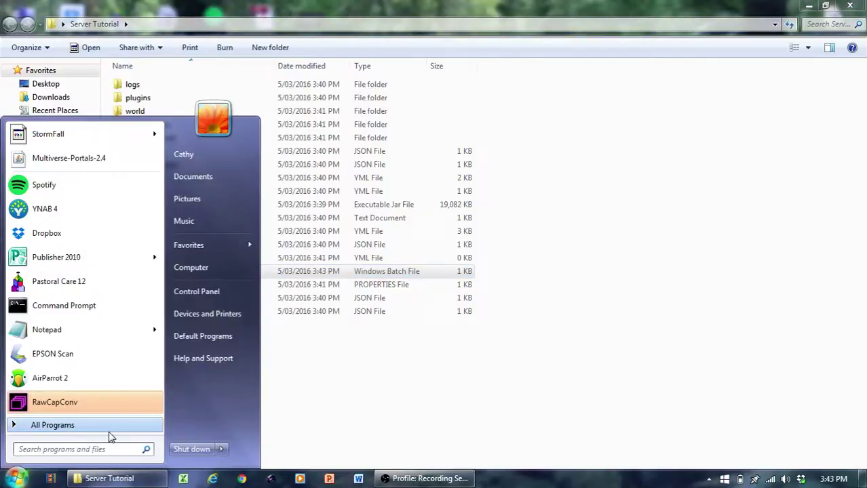
{"action": "type", "text": "task"}
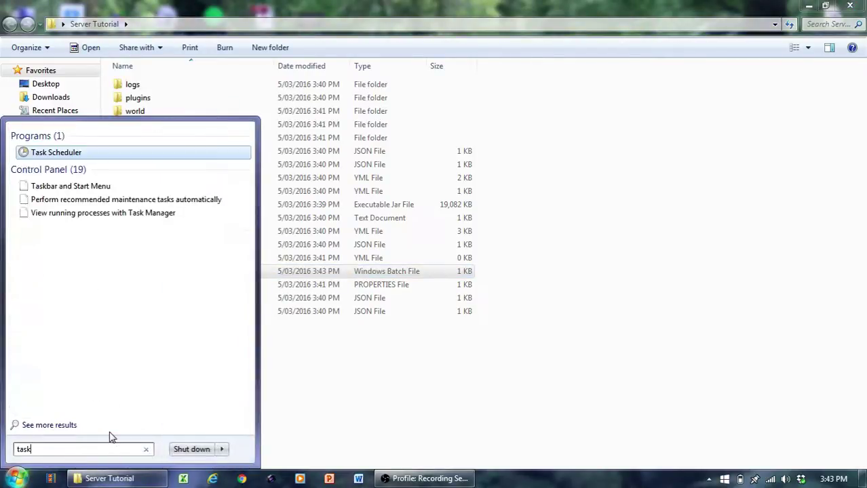
{"action": "type", "text": " manager"}
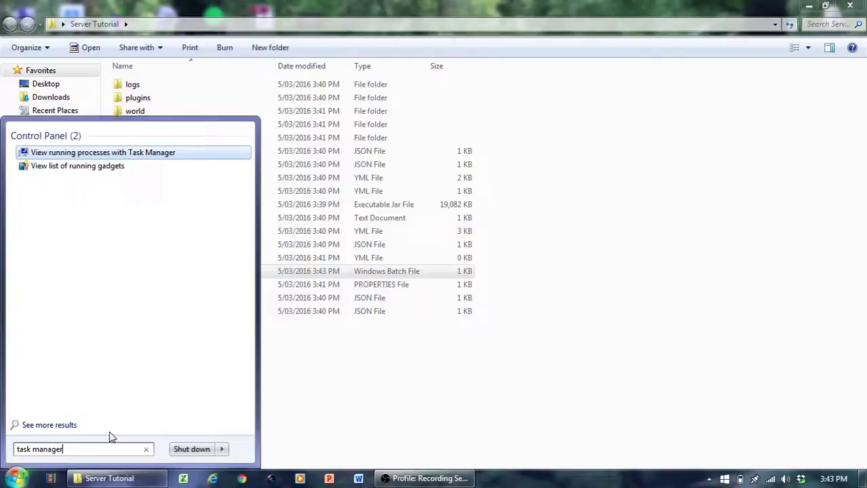
{"action": "key", "text": "Return"}
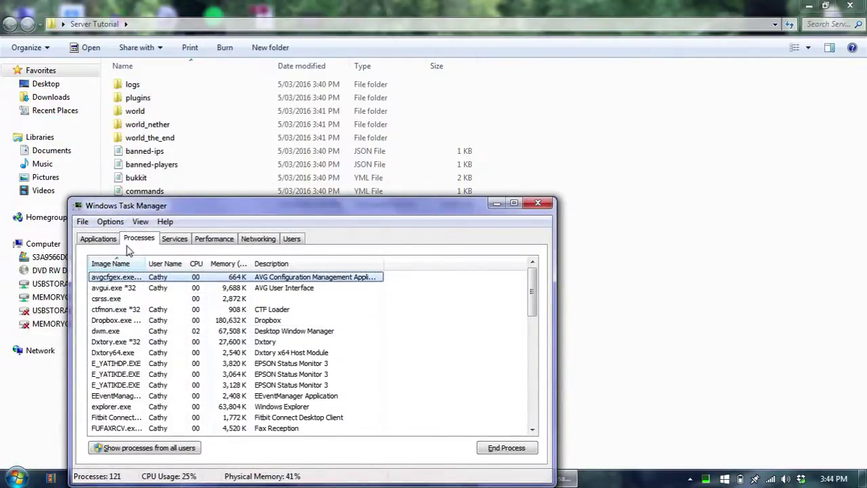
{"action": "left_click", "coordinate": [99, 238]}
{"action": "left_click", "coordinate": [138, 240]}
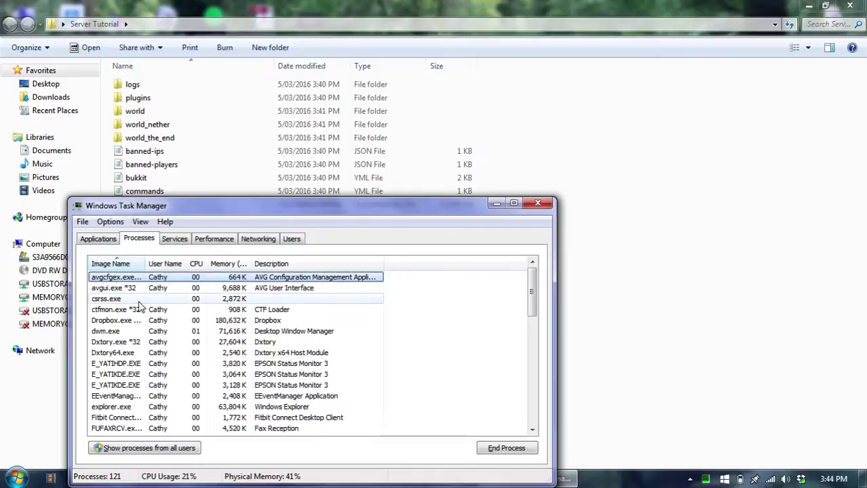
{"action": "scroll", "coordinate": [138, 306], "scroll_direction": "down", "scroll_amount": 1}
{"action": "scroll", "coordinate": [198, 311], "scroll_direction": "down", "scroll_amount": 1}
{"action": "scroll", "coordinate": [198, 311], "scroll_direction": "down", "scroll_amount": 3}
{"action": "scroll", "coordinate": [198, 311], "scroll_direction": "down", "scroll_amount": 1}
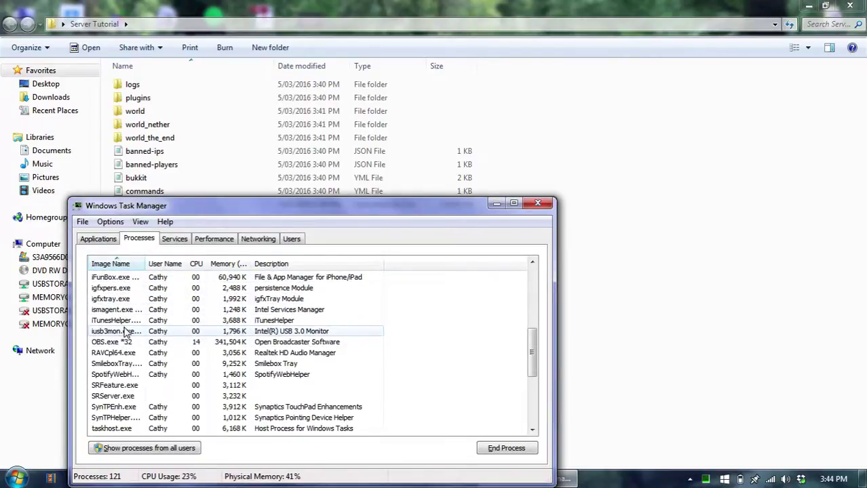
Step: Run run.bat beside Task Manager and dismiss the console that failed to reserve heap
{"action": "left_click_drag", "start_coordinate": [175, 209], "coordinate": [582, 201]}
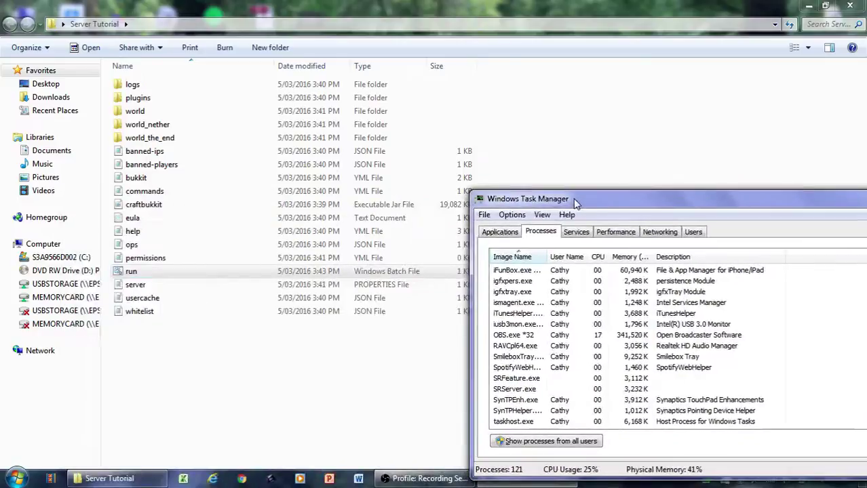
{"action": "double_click", "coordinate": [191, 271]}
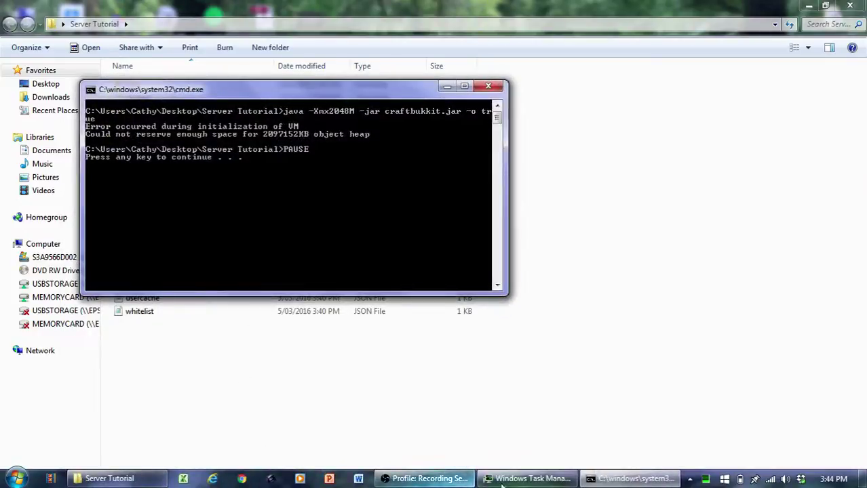
{"action": "left_click", "coordinate": [121, 475]}
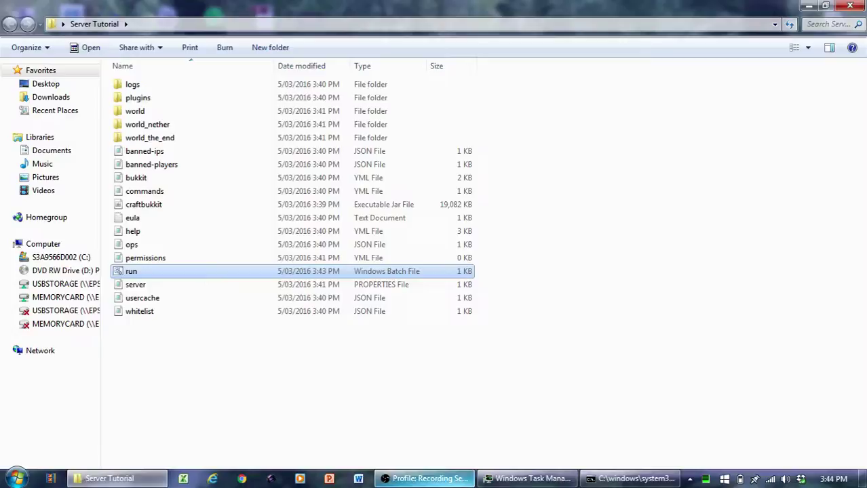
{"action": "left_click", "coordinate": [533, 479]}
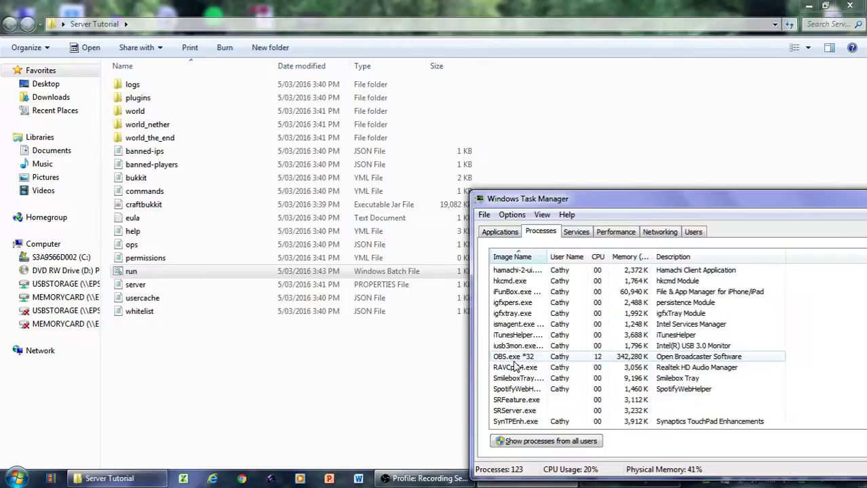
{"action": "left_click_drag", "start_coordinate": [568, 203], "coordinate": [487, 136]}
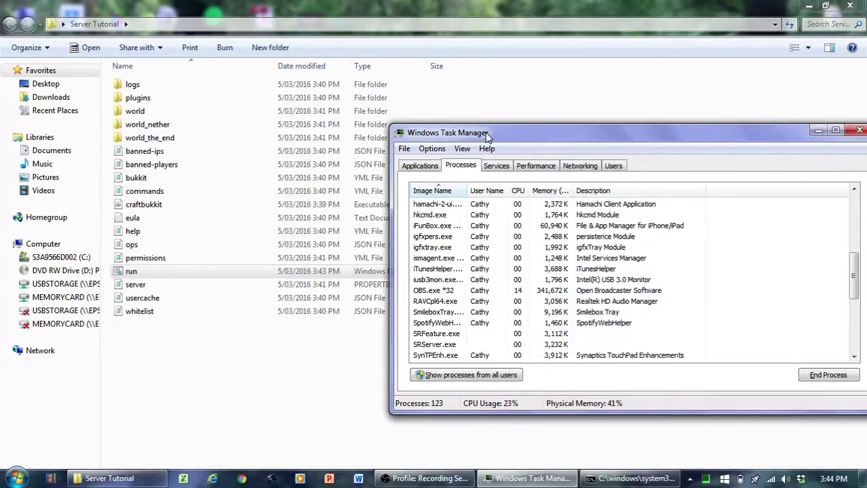
{"action": "left_click", "coordinate": [601, 480]}
{"action": "key", "text": "Return"}
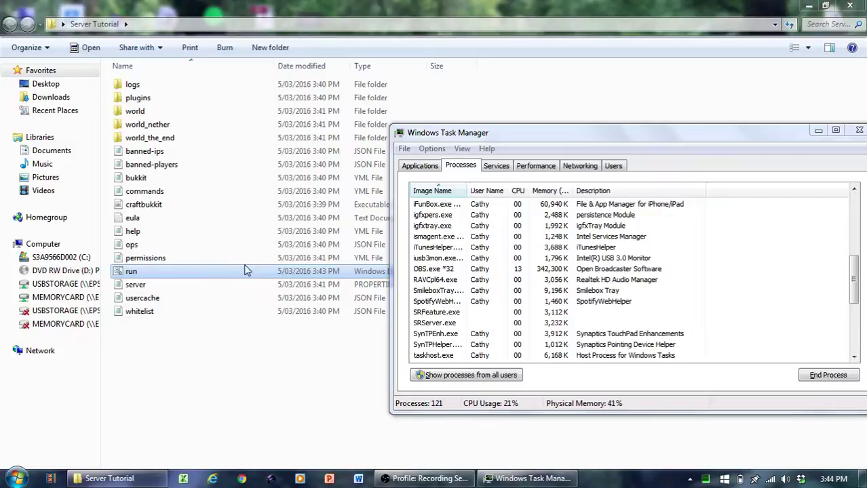
Step: Change run.bat's heap from -Xmx2048M to -Xmx1024M, save, and relaunch the server
{"action": "right_click", "coordinate": [182, 272]}
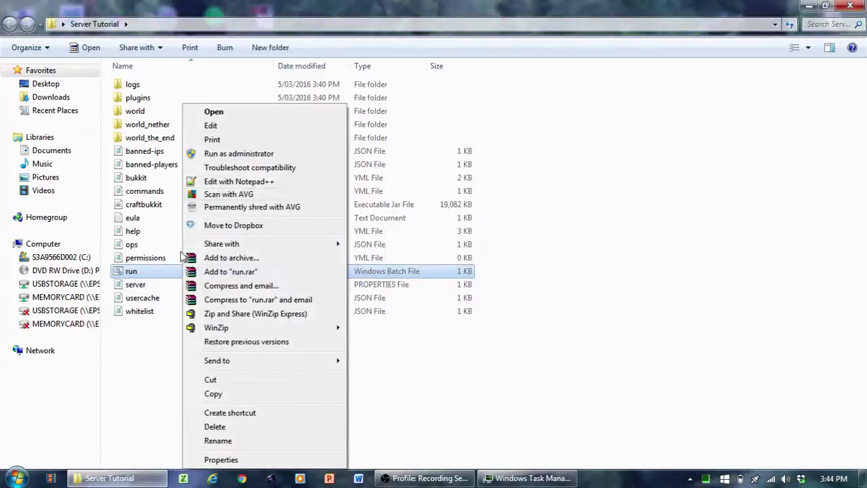
{"action": "left_click", "coordinate": [237, 128]}
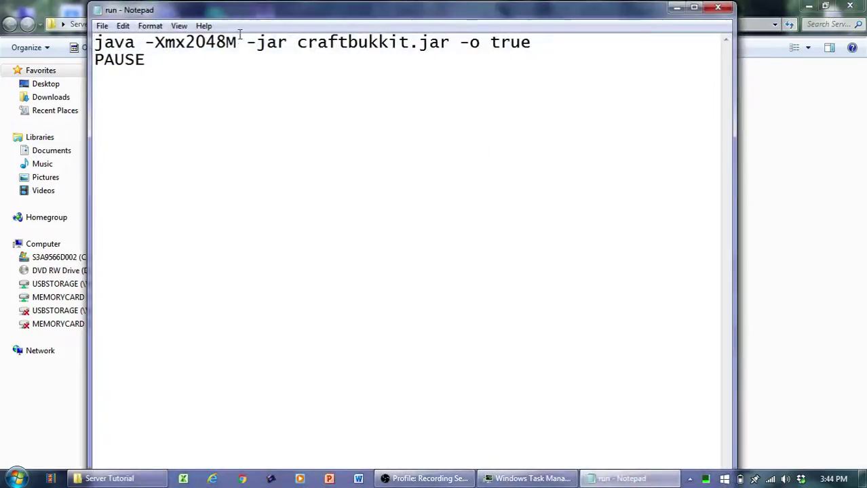
{"action": "key", "text": "BackSpace"}
{"action": "key", "text": "BackSpace"}
{"action": "key", "text": "BackSpace"}
{"action": "key", "text": "BackSpace"}
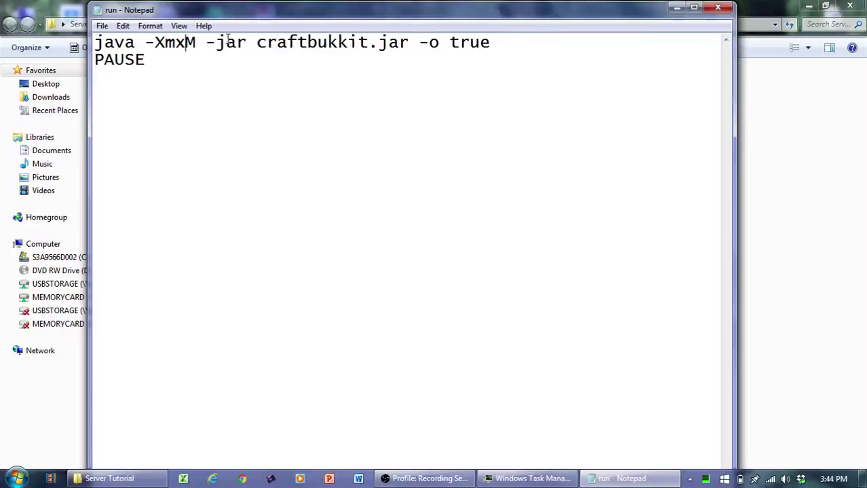
{"action": "type", "text": "1024"}
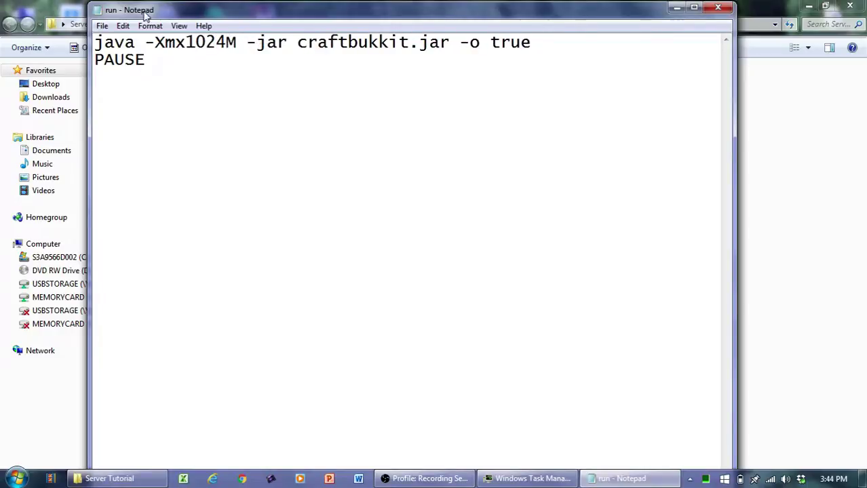
{"action": "left_click", "coordinate": [102, 26]}
{"action": "left_click", "coordinate": [165, 70]}
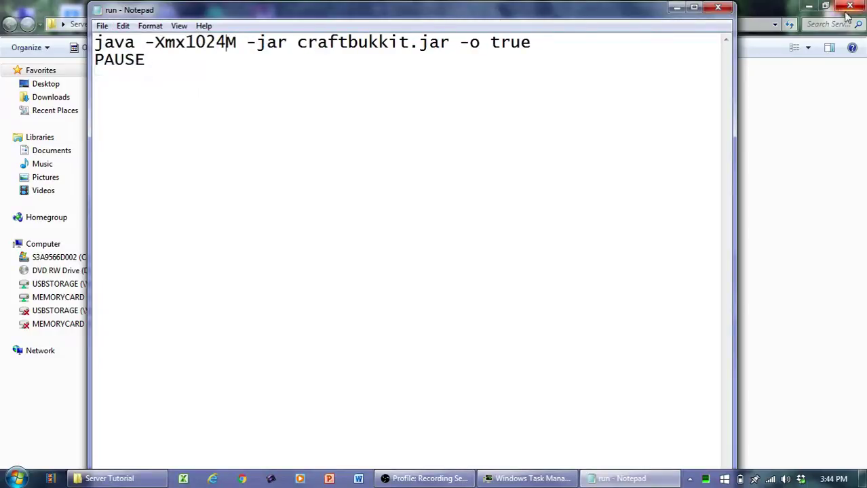
{"action": "left_click", "coordinate": [718, 7]}
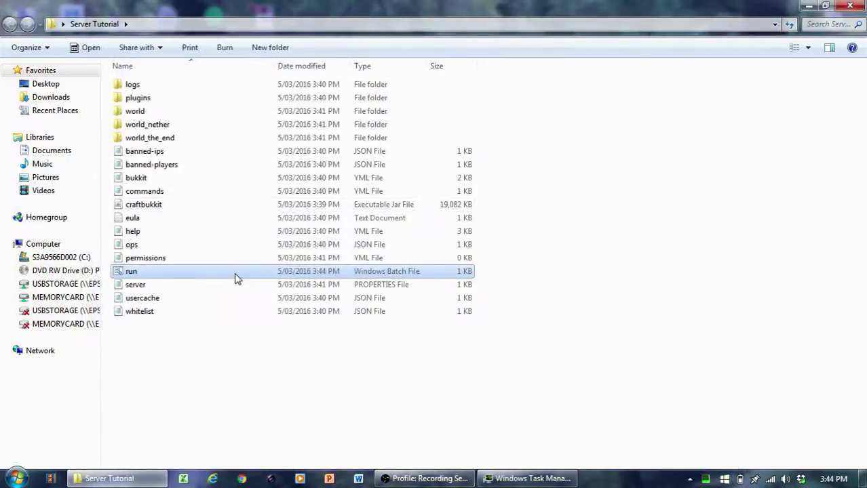
{"action": "double_click", "coordinate": [235, 276]}
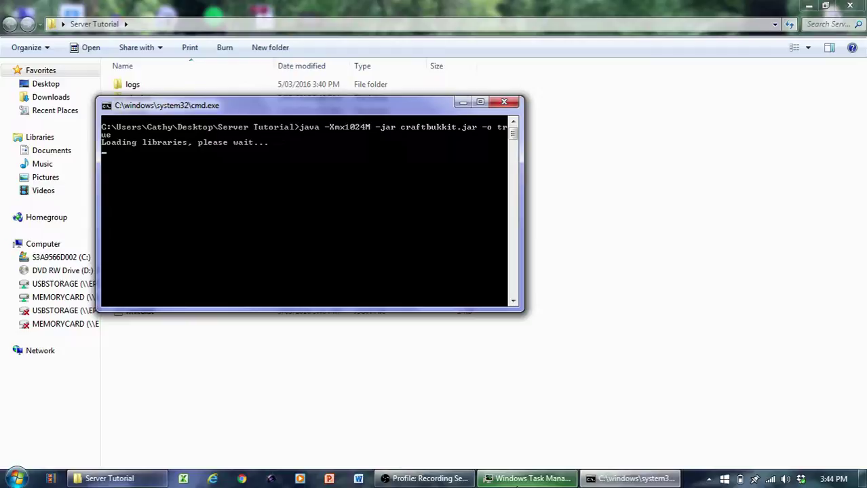
{"action": "left_click", "coordinate": [517, 481]}
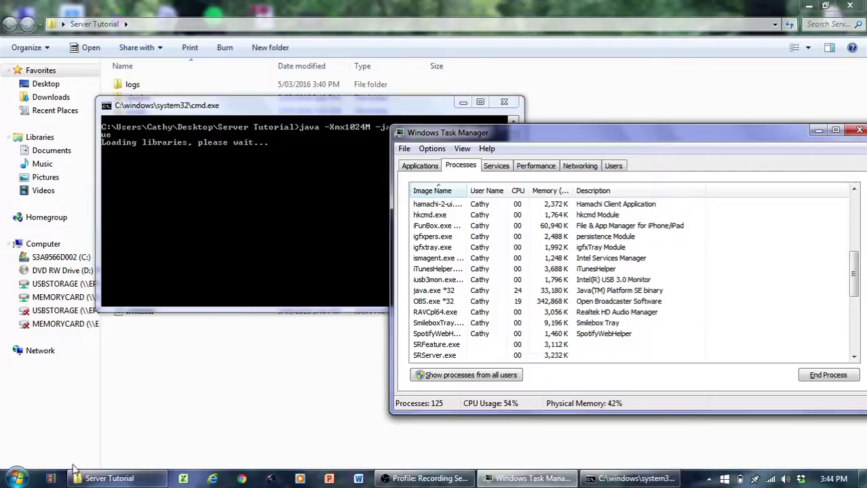
{"action": "left_click", "coordinate": [16, 479]}
{"action": "left_click", "coordinate": [224, 293]}
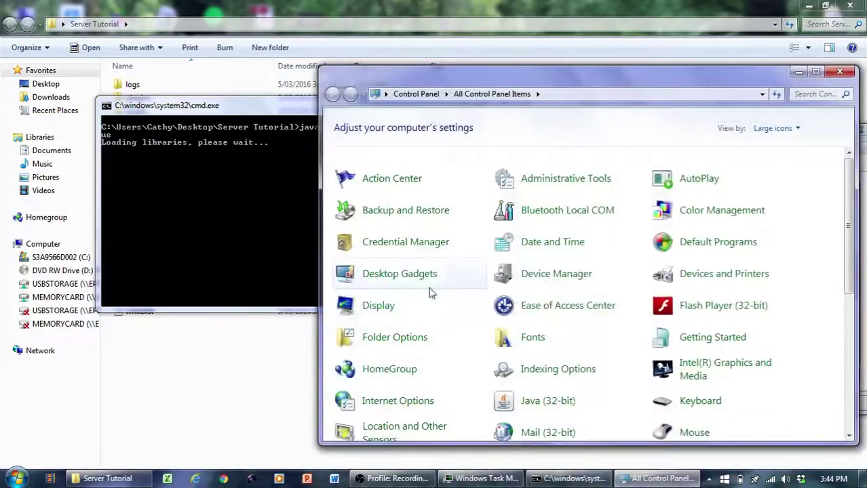
{"action": "scroll", "coordinate": [429, 293], "scroll_direction": "down", "scroll_amount": 2}
{"action": "scroll", "coordinate": [552, 370], "scroll_direction": "down", "scroll_amount": 3}
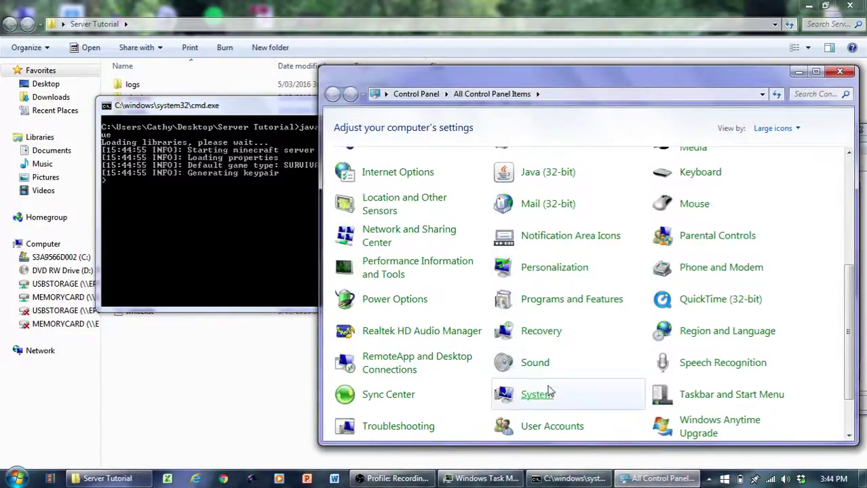
{"action": "left_click", "coordinate": [550, 392]}
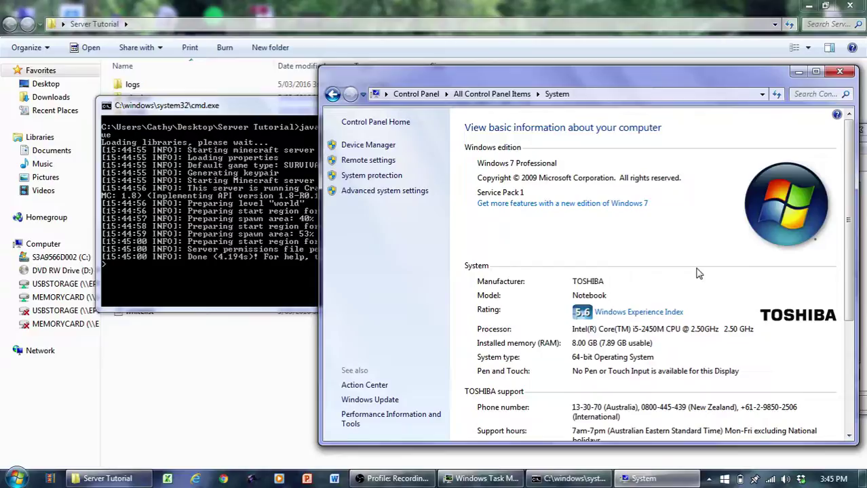
{"action": "left_click", "coordinate": [840, 72]}
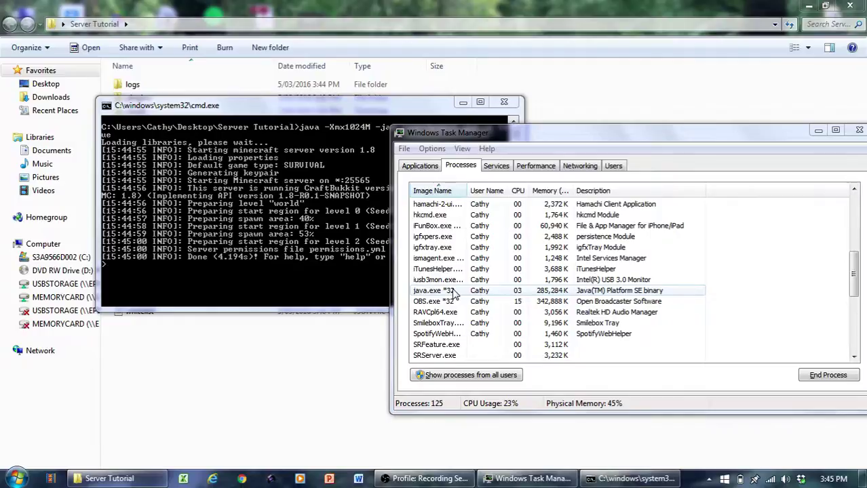
Step: End the java.exe *32 process in Task Manager and confirm
{"action": "left_click", "coordinate": [453, 291]}
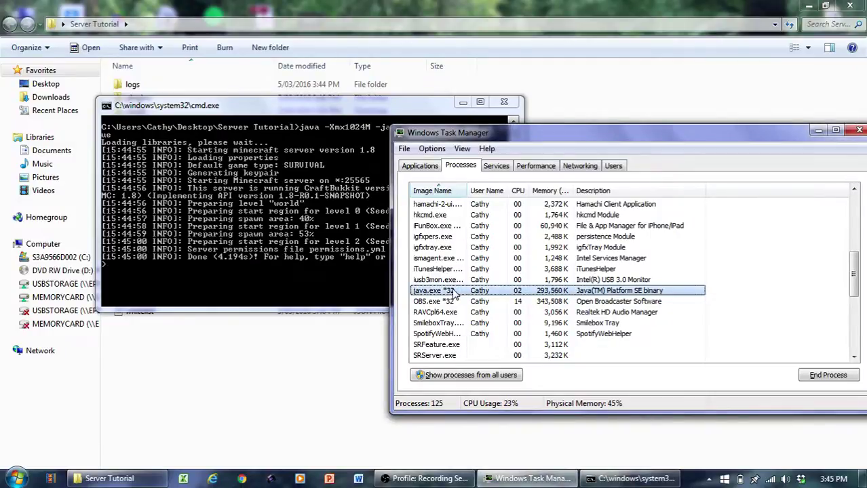
{"action": "right_click", "coordinate": [453, 291]}
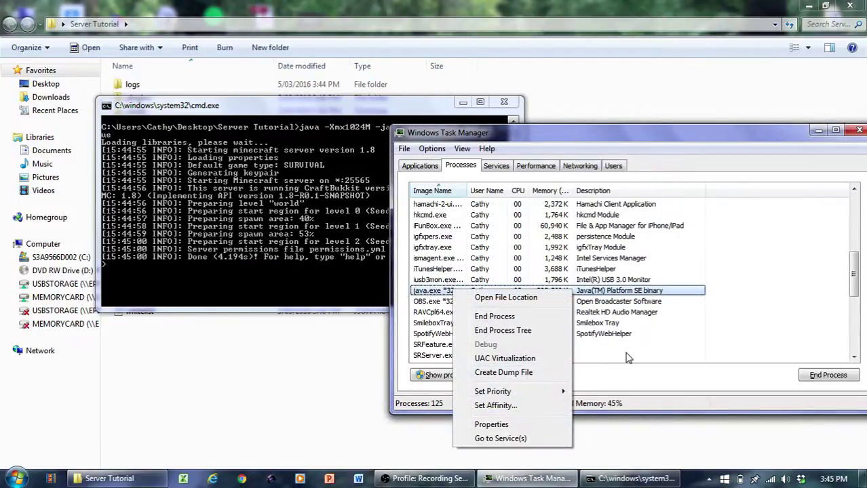
{"action": "left_click", "coordinate": [647, 300]}
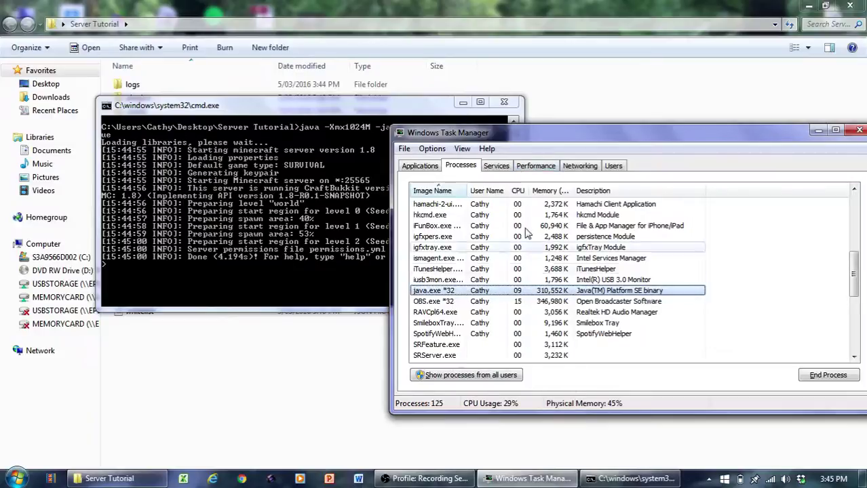
{"action": "left_click", "coordinate": [827, 376]}
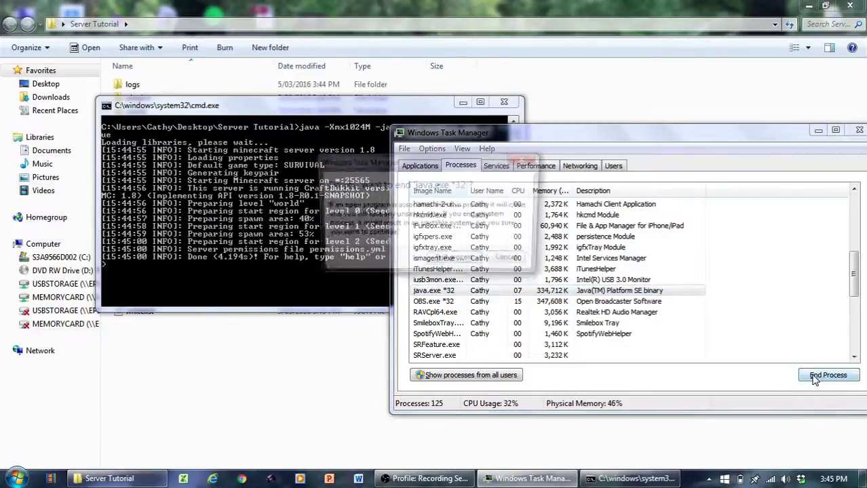
{"action": "left_click", "coordinate": [453, 263]}
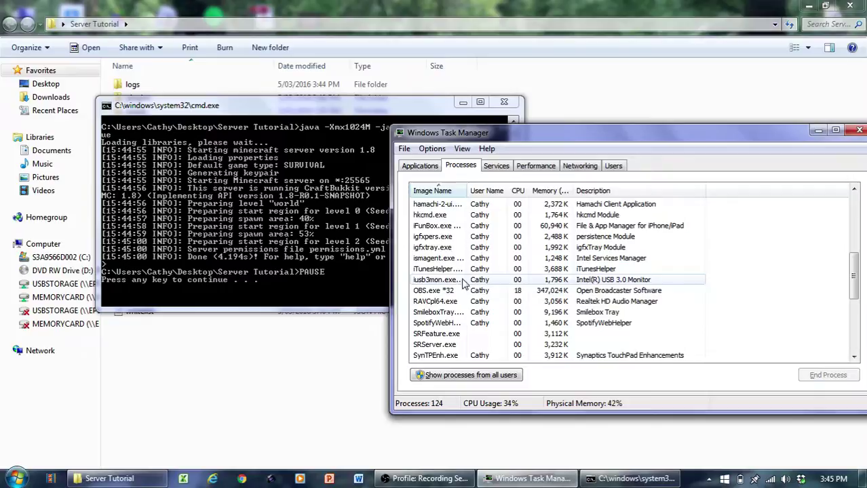
Step: Close the leftover server console from the Applications list, then return to Processes
{"action": "left_click", "coordinate": [439, 171]}
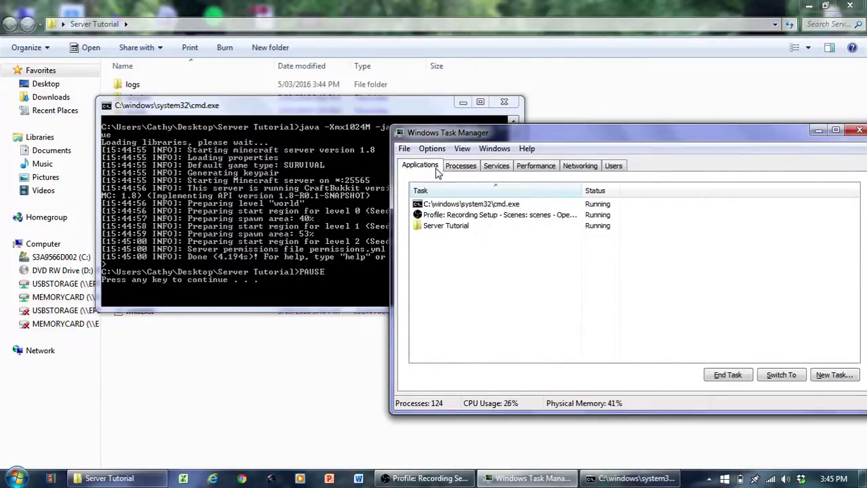
{"action": "left_click", "coordinate": [335, 232]}
{"action": "key", "text": "Return"}
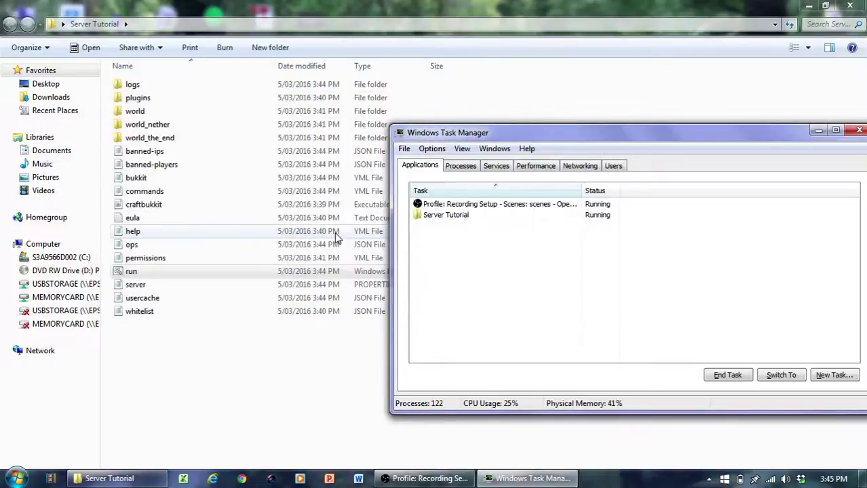
{"action": "left_click", "coordinate": [460, 166]}
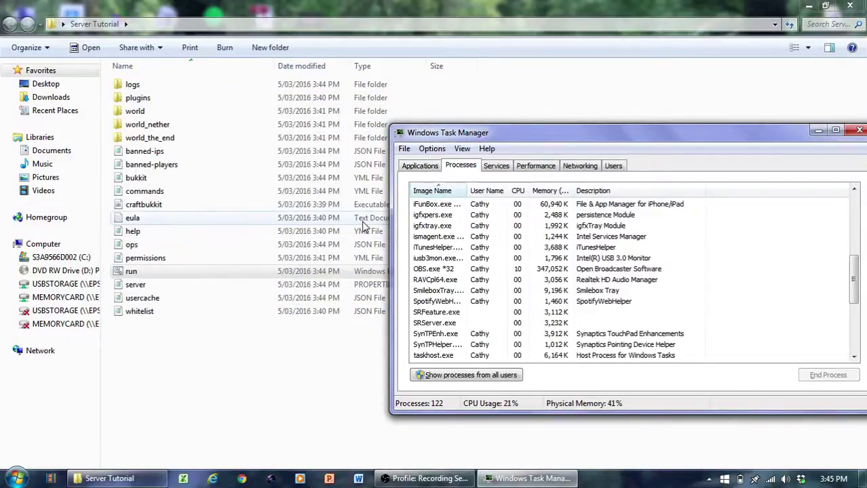
Step: Relaunch run.bat and select the java.exe process in Task Manager
{"action": "double_click", "coordinate": [153, 274]}
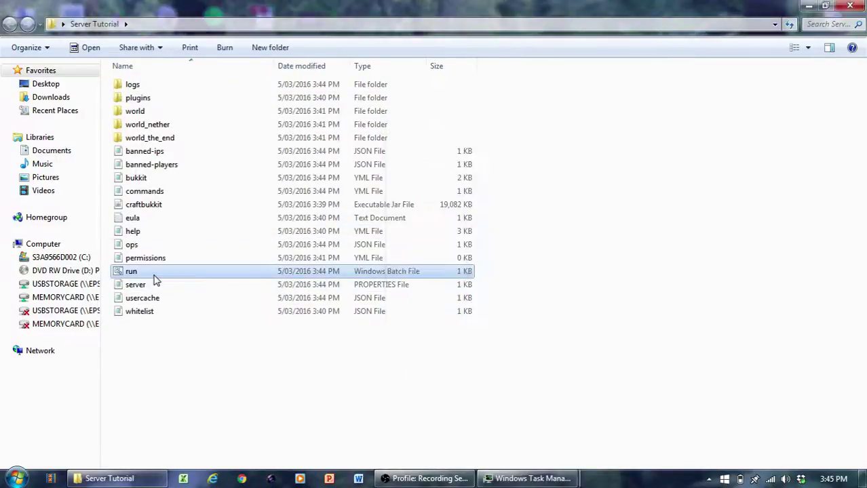
{"action": "left_click", "coordinate": [530, 479]}
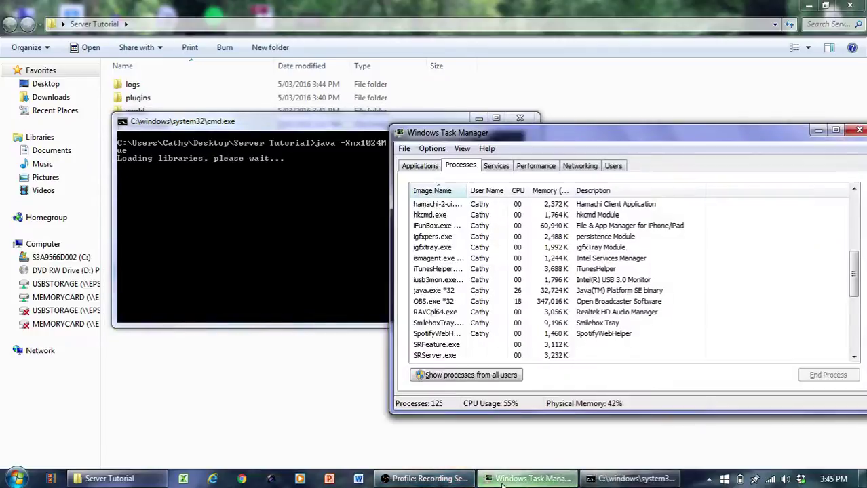
{"action": "left_click", "coordinate": [454, 290]}
{"action": "right_click", "coordinate": [447, 290]}
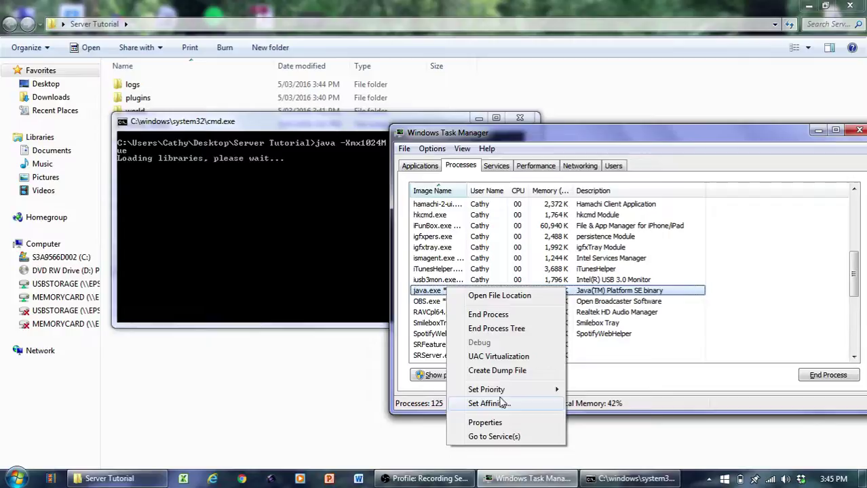
Step: Scroll through the Services list, then view the Performance graphs
{"action": "left_click", "coordinate": [505, 170]}
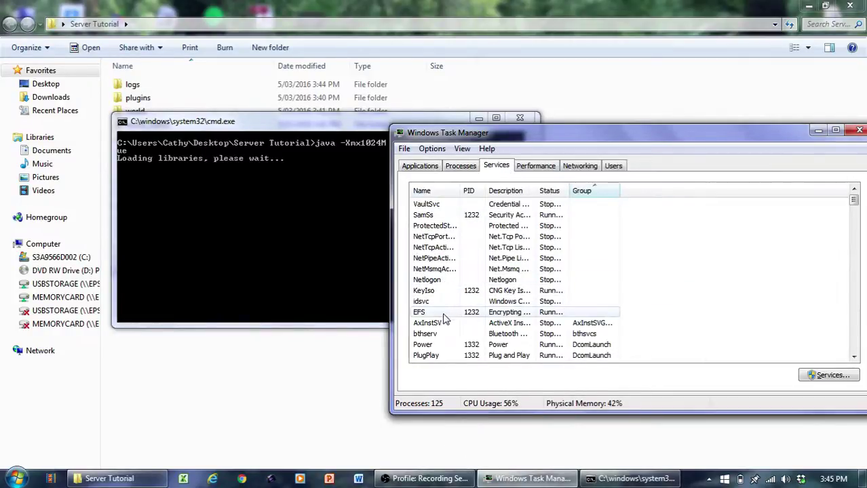
{"action": "scroll", "coordinate": [441, 285], "scroll_direction": "down", "scroll_amount": 1}
{"action": "scroll", "coordinate": [441, 285], "scroll_direction": "down", "scroll_amount": 2}
{"action": "scroll", "coordinate": [441, 285], "scroll_direction": "down", "scroll_amount": 1}
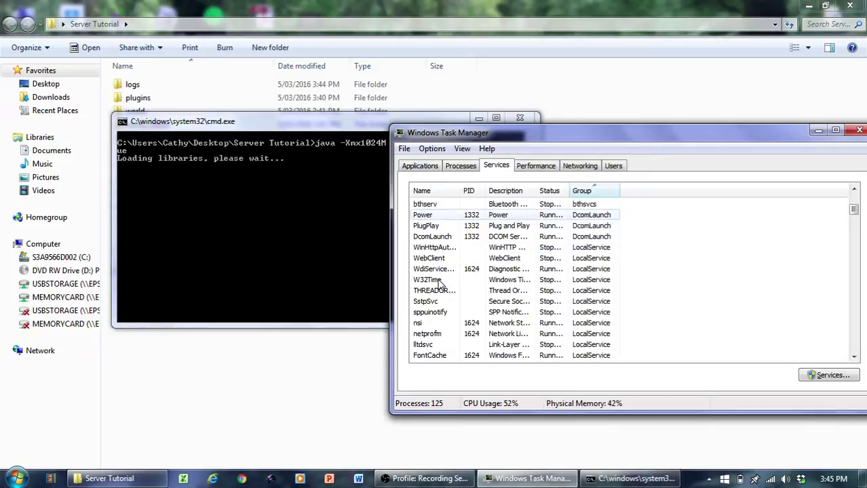
{"action": "scroll", "coordinate": [439, 285], "scroll_direction": "down", "scroll_amount": 2}
{"action": "scroll", "coordinate": [439, 285], "scroll_direction": "down", "scroll_amount": 2}
{"action": "scroll", "coordinate": [439, 285], "scroll_direction": "down", "scroll_amount": 2}
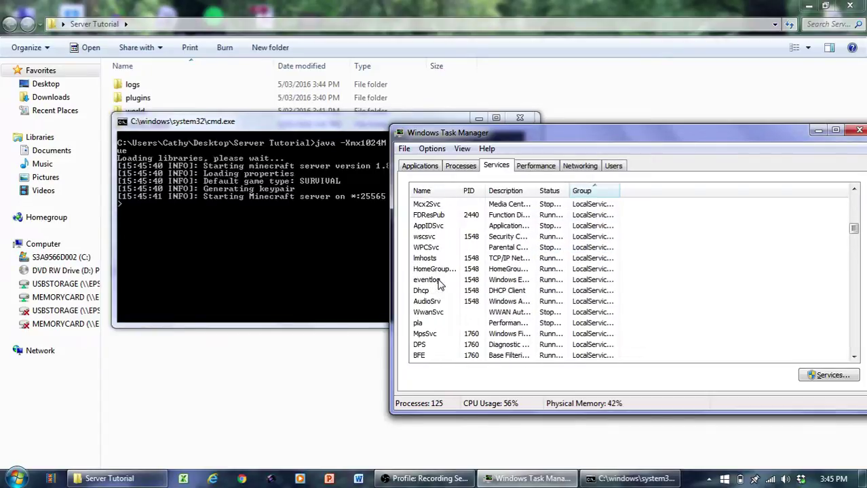
{"action": "scroll", "coordinate": [437, 285], "scroll_direction": "down", "scroll_amount": 2}
{"action": "scroll", "coordinate": [438, 285], "scroll_direction": "down", "scroll_amount": 1}
{"action": "scroll", "coordinate": [438, 285], "scroll_direction": "down", "scroll_amount": 2}
{"action": "scroll", "coordinate": [438, 285], "scroll_direction": "down", "scroll_amount": 2}
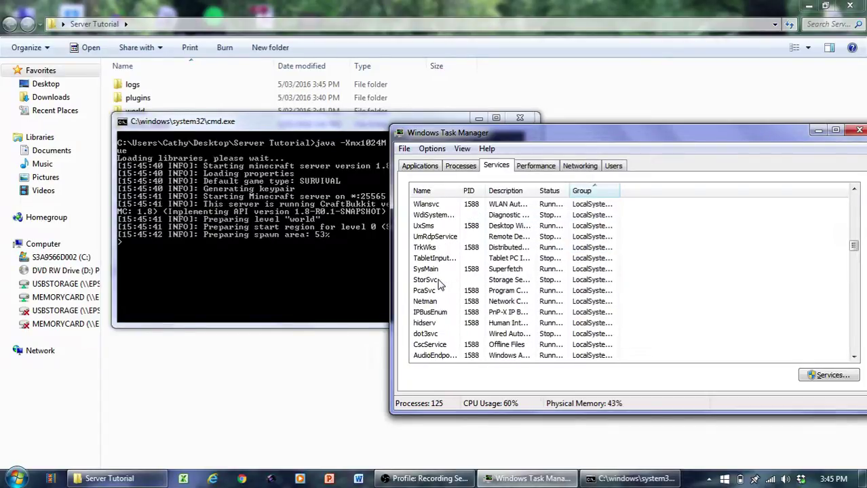
{"action": "scroll", "coordinate": [437, 285], "scroll_direction": "down", "scroll_amount": 2}
{"action": "scroll", "coordinate": [437, 284], "scroll_direction": "down", "scroll_amount": 2}
{"action": "scroll", "coordinate": [438, 285], "scroll_direction": "down", "scroll_amount": 2}
{"action": "scroll", "coordinate": [437, 285], "scroll_direction": "down", "scroll_amount": 2}
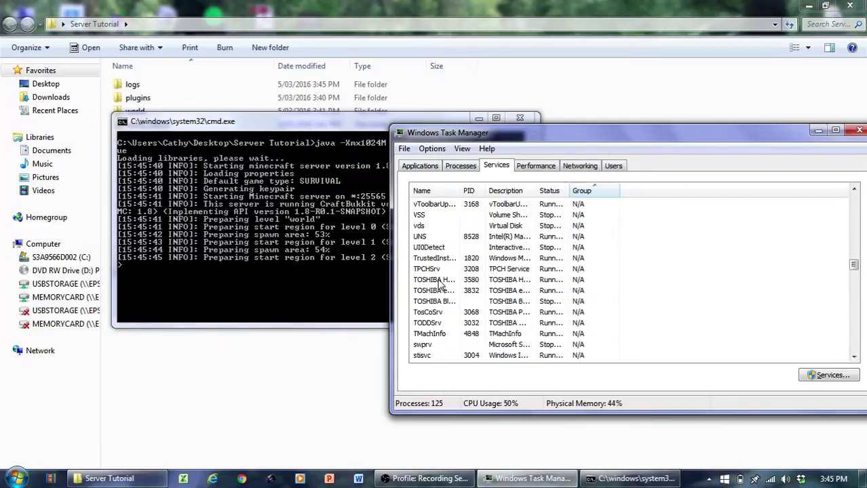
{"action": "scroll", "coordinate": [440, 285], "scroll_direction": "down", "scroll_amount": 1}
{"action": "scroll", "coordinate": [439, 285], "scroll_direction": "down", "scroll_amount": 4}
{"action": "scroll", "coordinate": [439, 285], "scroll_direction": "down", "scroll_amount": 4}
{"action": "scroll", "coordinate": [440, 285], "scroll_direction": "down", "scroll_amount": 4}
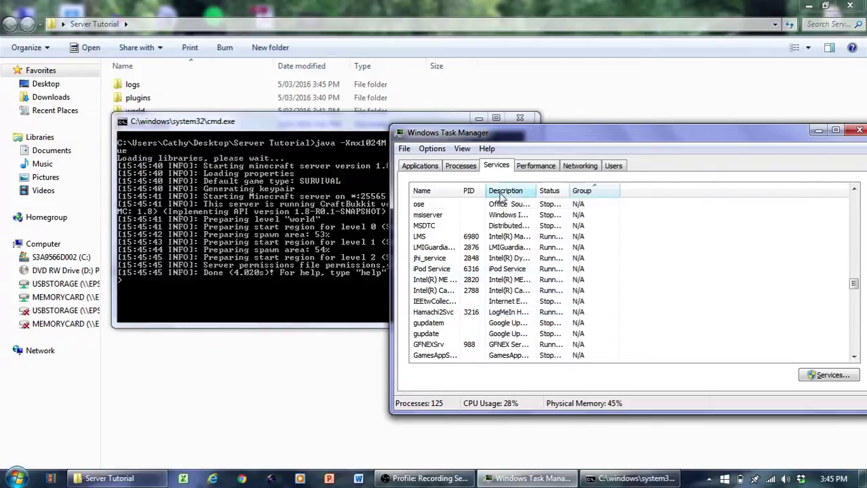
{"action": "left_click", "coordinate": [530, 167]}
Step: Look over the Networking, Users and Applications tabs, ending back on Processes
{"action": "left_click", "coordinate": [578, 167]}
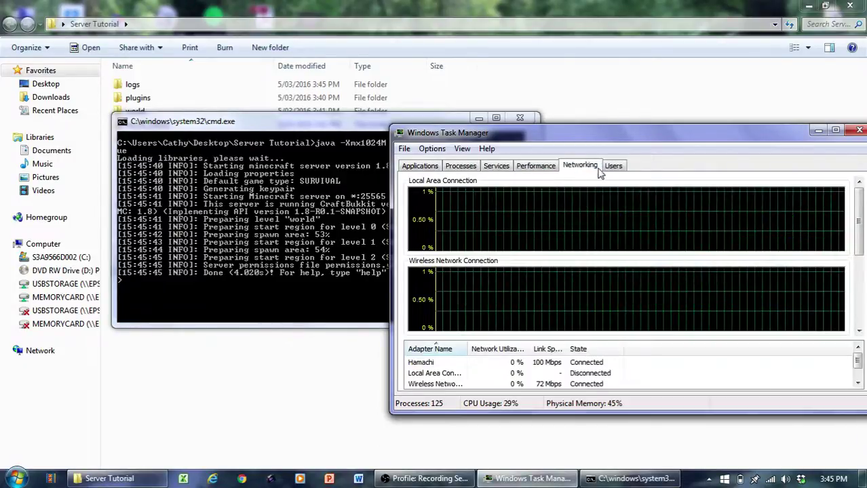
{"action": "left_click", "coordinate": [611, 167]}
{"action": "left_click", "coordinate": [414, 166]}
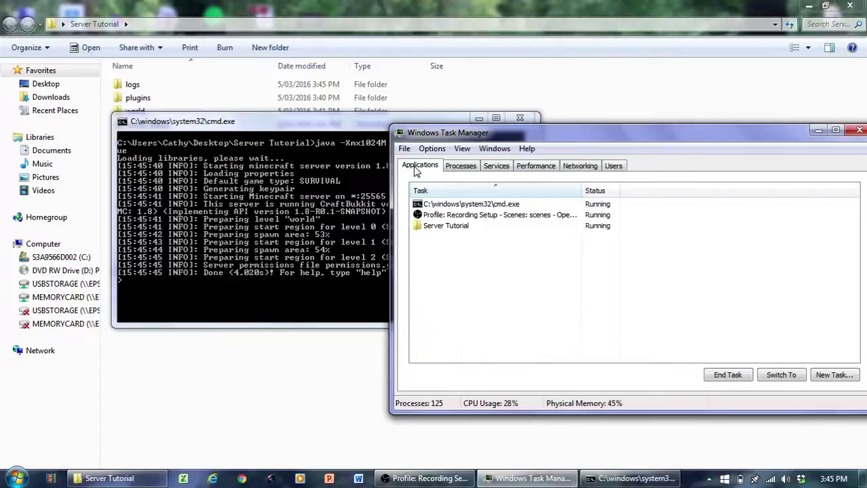
{"action": "left_click", "coordinate": [462, 167]}
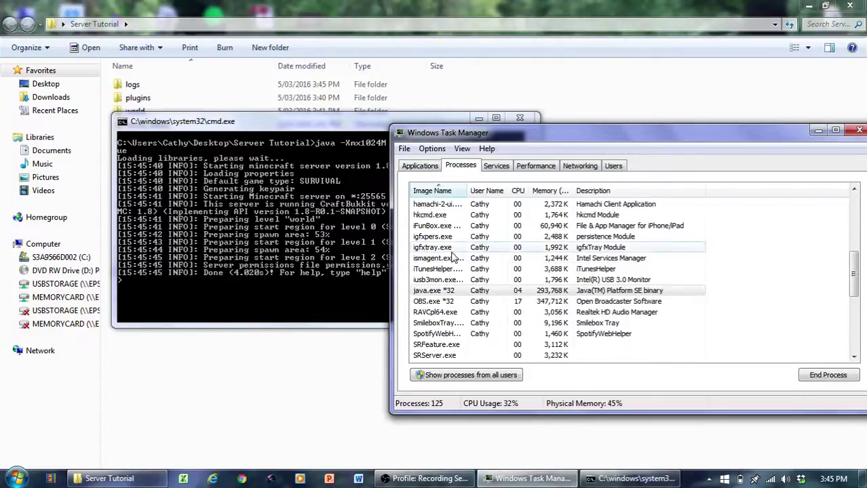
Step: End the java.exe process tree and confirm
{"action": "right_click", "coordinate": [451, 293]}
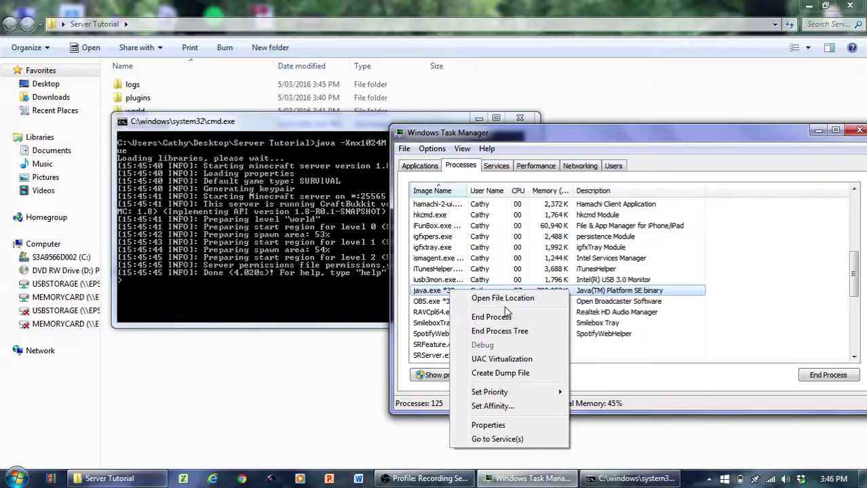
{"action": "left_click", "coordinate": [523, 333]}
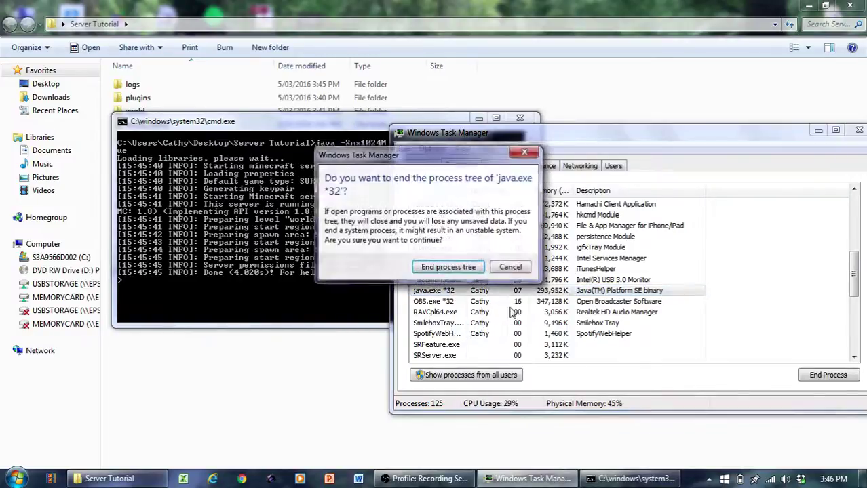
{"action": "left_click", "coordinate": [464, 272]}
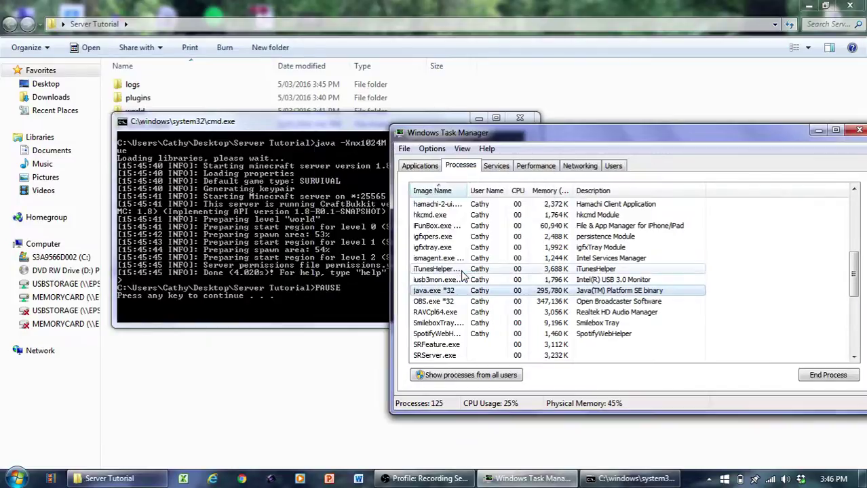
Step: Search the Start menu for java and delete the java shortcut with administrator permission
{"action": "left_click", "coordinate": [15, 478]}
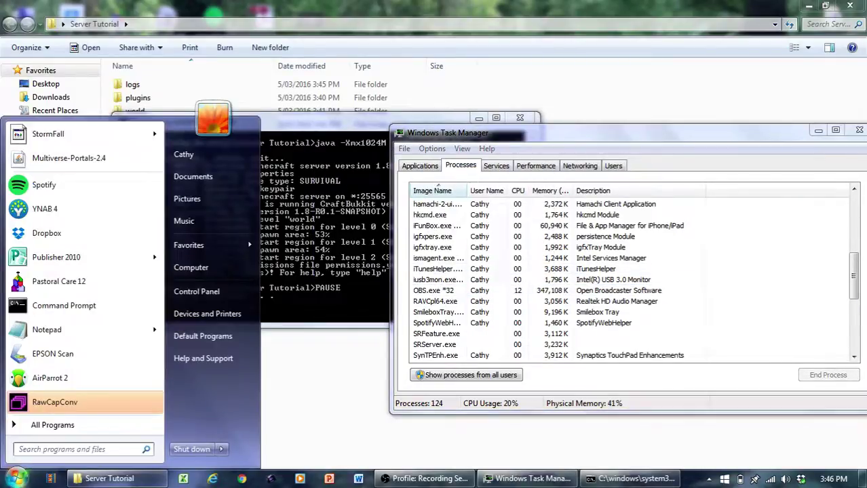
{"action": "type", "text": "java"}
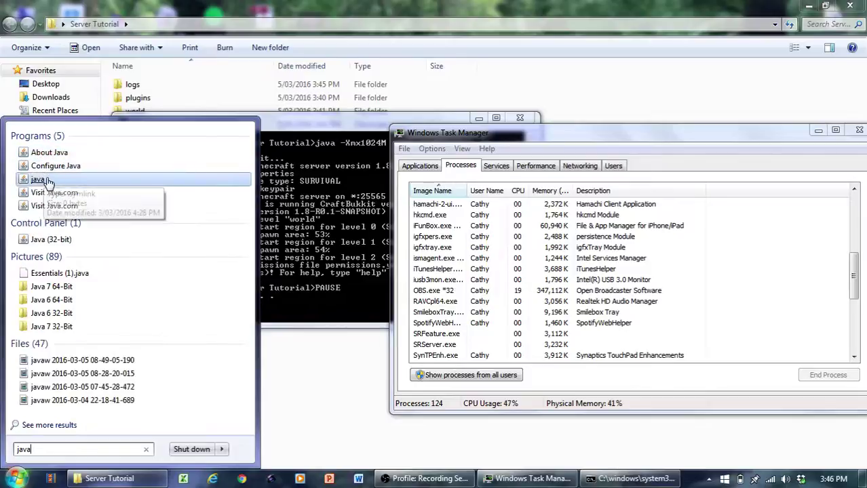
{"action": "right_click", "coordinate": [48, 182]}
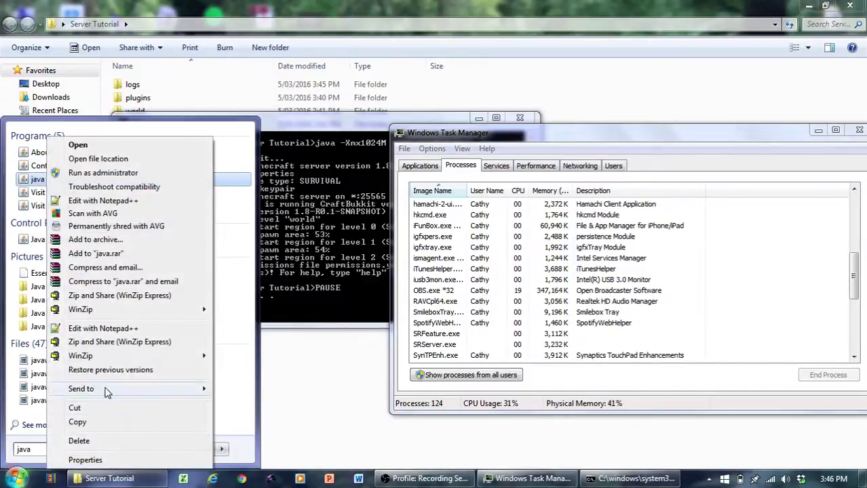
{"action": "left_click", "coordinate": [79, 441]}
{"action": "left_click", "coordinate": [468, 294]}
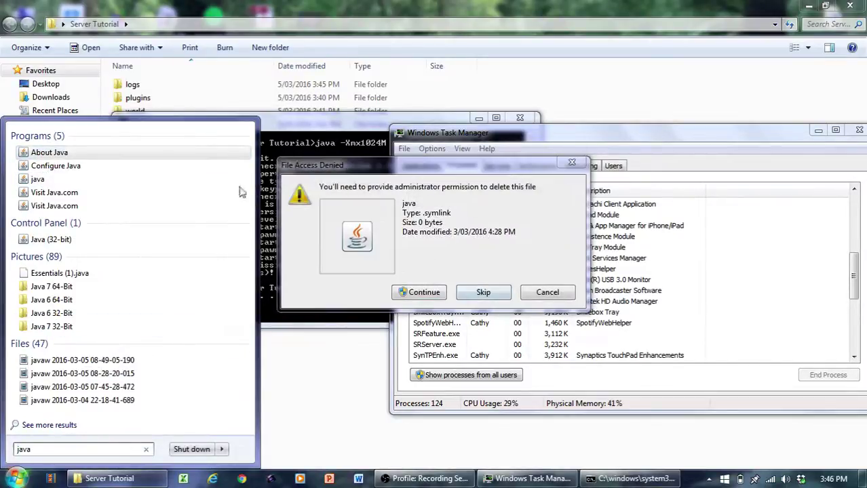
{"action": "left_click", "coordinate": [441, 299]}
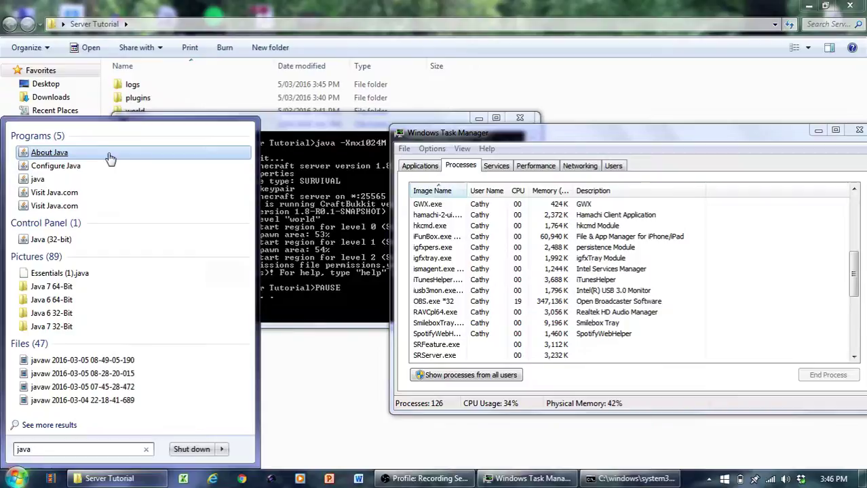
{"action": "left_click_drag", "start_coordinate": [109, 155], "coordinate": [108, 182]}
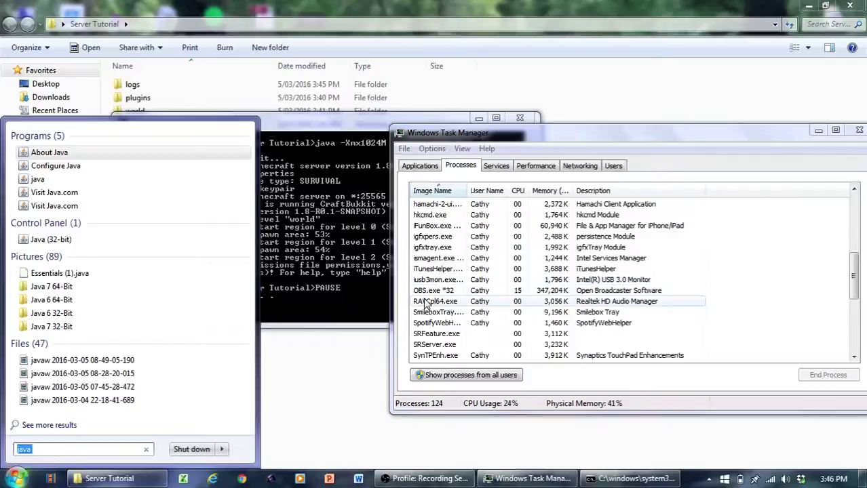
Step: Close the Start search, run run.bat, and close the leftover server console windows
{"action": "left_click", "coordinate": [314, 369]}
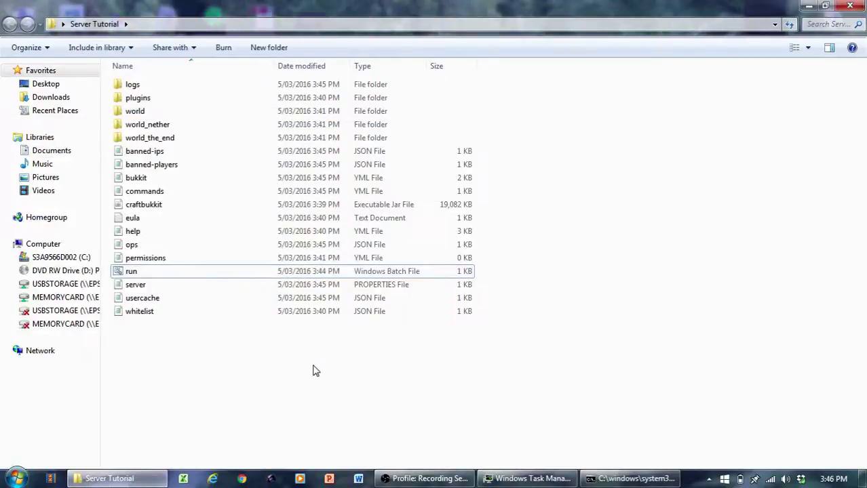
{"action": "double_click", "coordinate": [188, 272]}
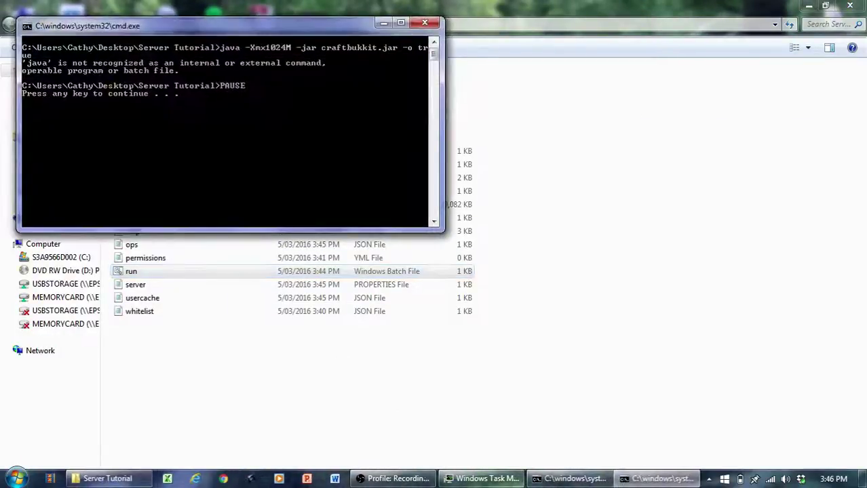
{"action": "left_click", "coordinate": [572, 479]}
{"action": "left_click", "coordinate": [532, 120]}
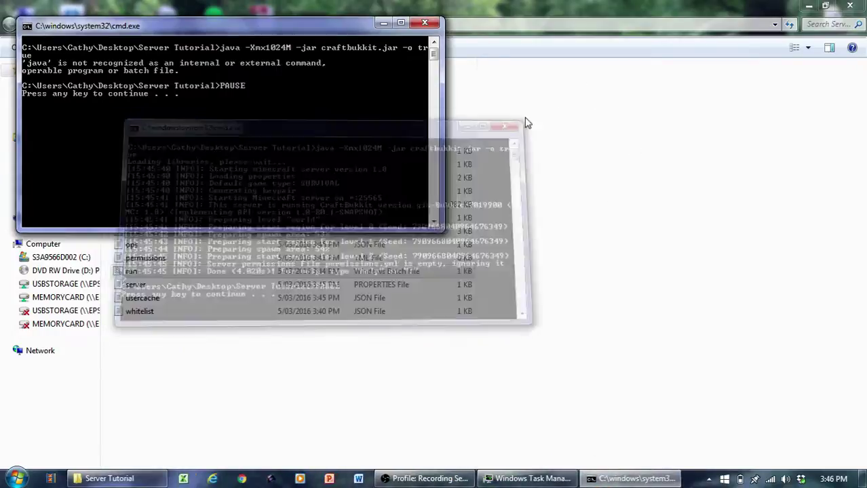
{"action": "key", "text": "Return"}
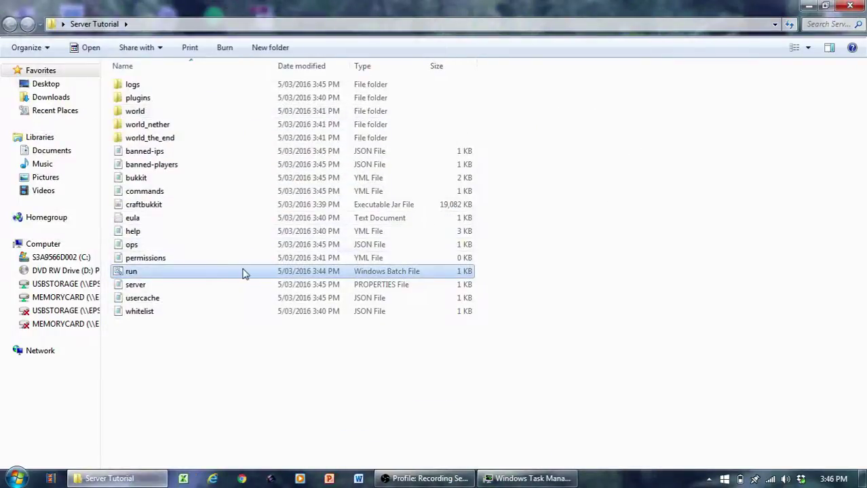
Step: Rerun run.bat to confirm java is no longer recognized, then close its console
{"action": "double_click", "coordinate": [243, 273]}
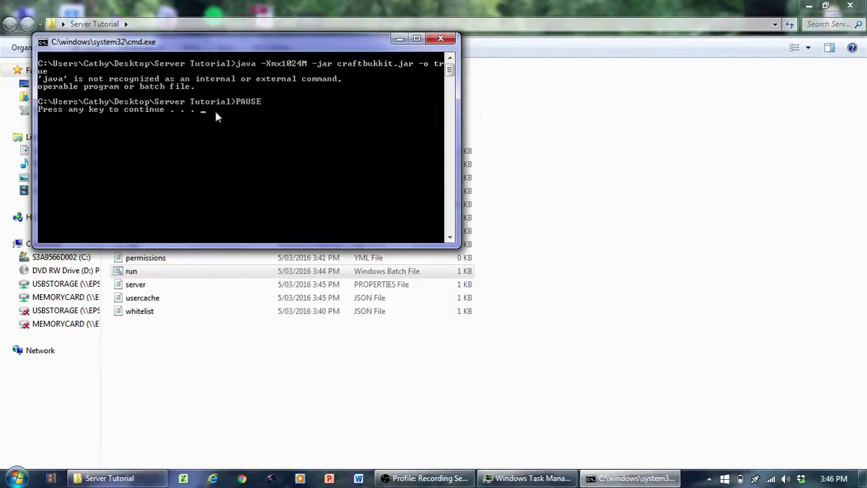
{"action": "key", "text": "Return"}
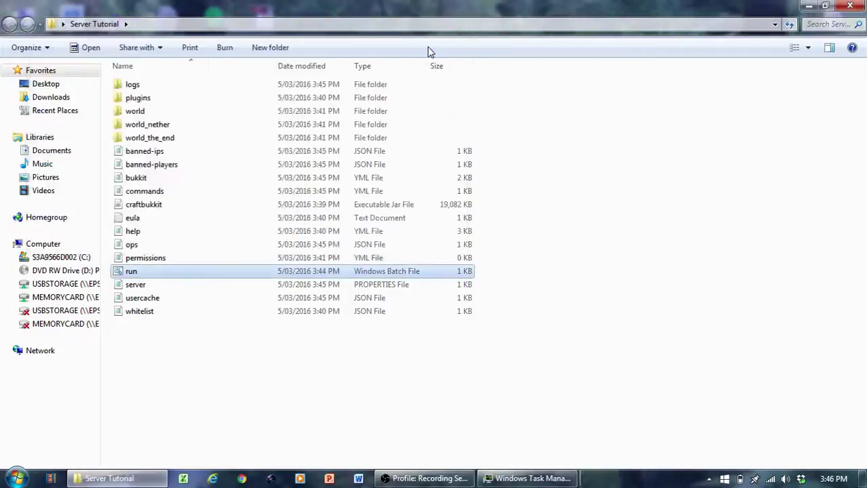
{"action": "left_click", "coordinate": [241, 479]}
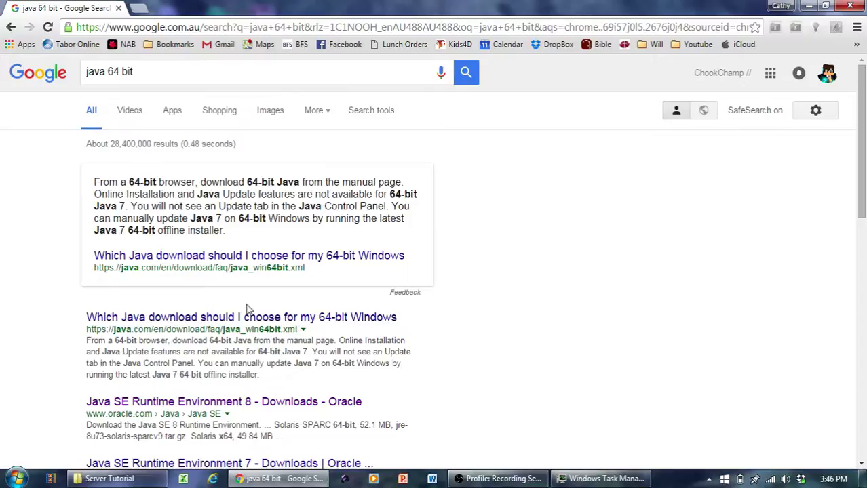
Step: Open the 'Java SE Runtime Environment 8 - Downloads - Oracle' search result
{"action": "left_click", "coordinate": [245, 403]}
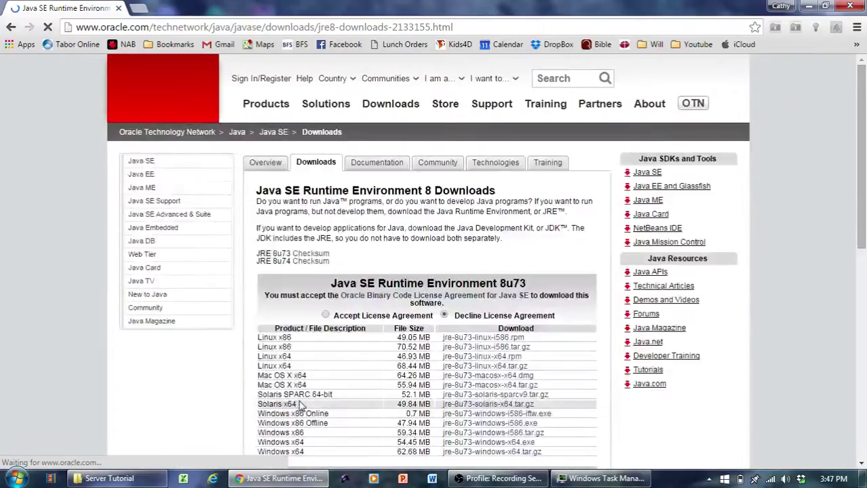
Step: Scroll through Oracle's JRE 8u73 and 8u74 download tables to find the Windows x64 installer
{"action": "scroll", "coordinate": [348, 318], "scroll_direction": "down", "scroll_amount": 1}
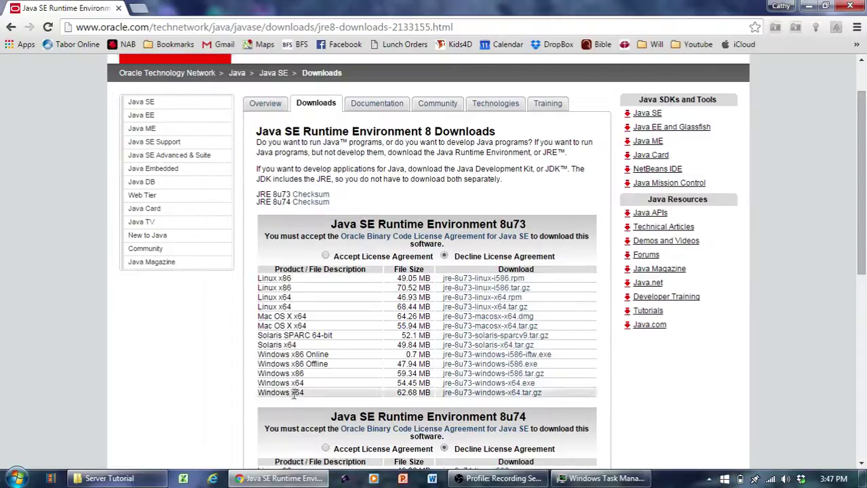
{"action": "scroll", "coordinate": [344, 375], "scroll_direction": "down", "scroll_amount": 1}
{"action": "scroll", "coordinate": [344, 374], "scroll_direction": "down", "scroll_amount": 1}
{"action": "scroll", "coordinate": [344, 373], "scroll_direction": "down", "scroll_amount": 2}
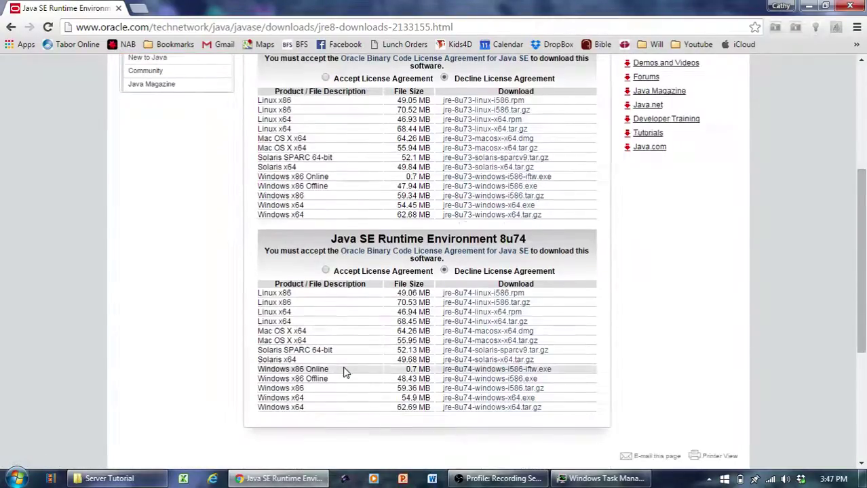
{"action": "scroll", "coordinate": [344, 370], "scroll_direction": "down", "scroll_amount": 2}
{"action": "scroll", "coordinate": [344, 366], "scroll_direction": "down", "scroll_amount": 1}
{"action": "scroll", "coordinate": [344, 365], "scroll_direction": "up", "scroll_amount": 4}
{"action": "scroll", "coordinate": [343, 358], "scroll_direction": "up", "scroll_amount": 2}
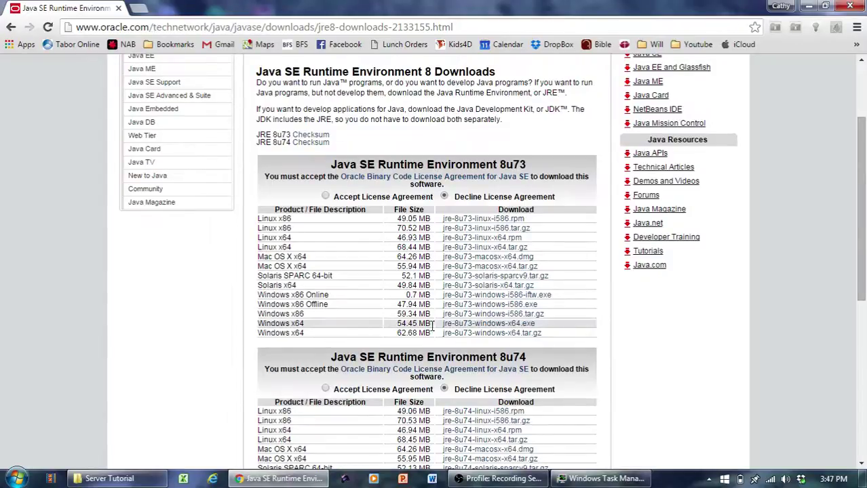
Step: Accept the 8u73 license agreement and download jre-8u73-windows-x64.exe
{"action": "left_click", "coordinate": [468, 326]}
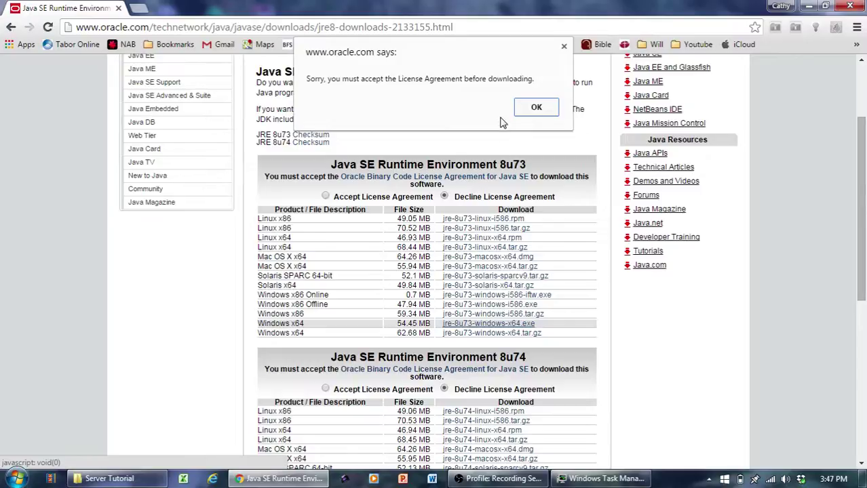
{"action": "left_click", "coordinate": [532, 114]}
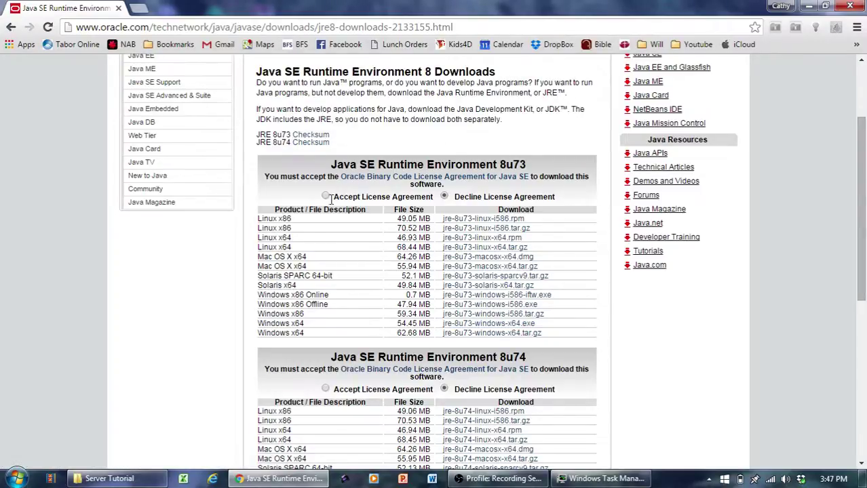
{"action": "left_click", "coordinate": [325, 197]}
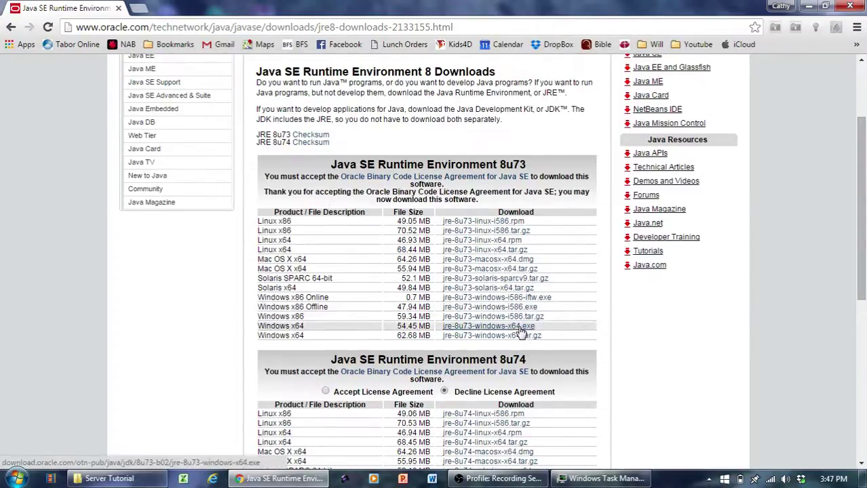
{"action": "left_click", "coordinate": [521, 327]}
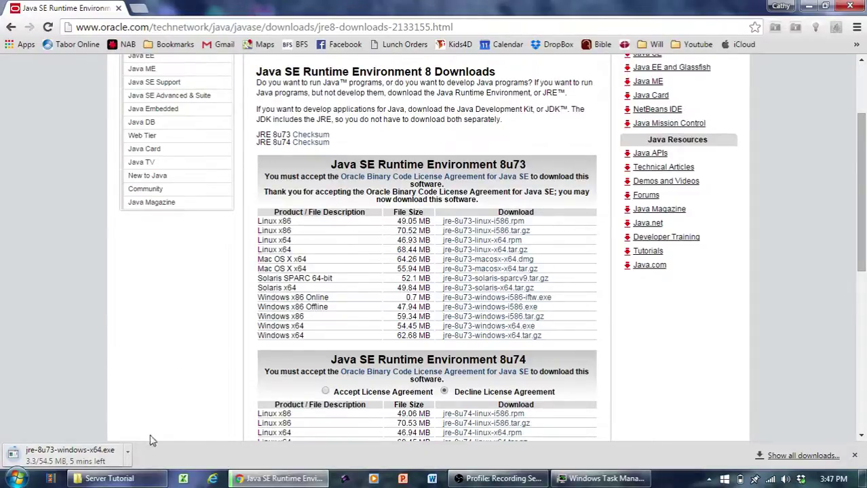
Step: Restore Chrome to a smaller window, with Task Manager and the Server Tutorial folder visible
{"action": "left_click", "coordinate": [825, 6]}
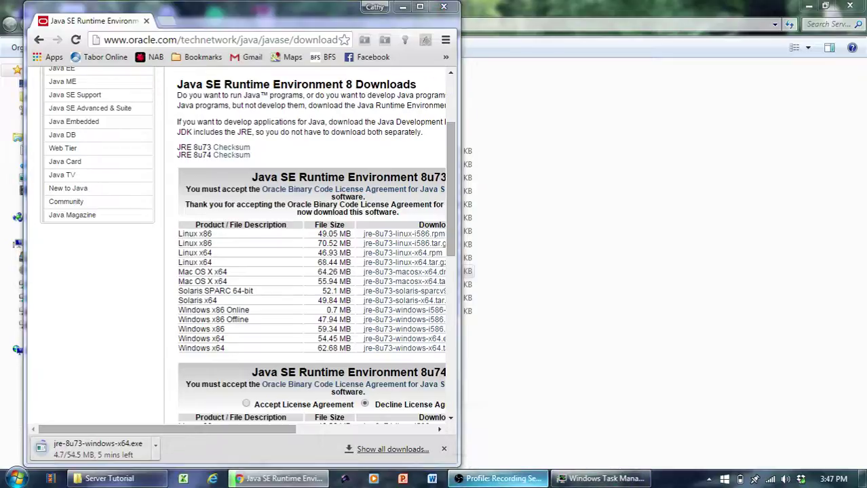
{"action": "left_click", "coordinate": [499, 478]}
{"action": "left_click", "coordinate": [604, 479]}
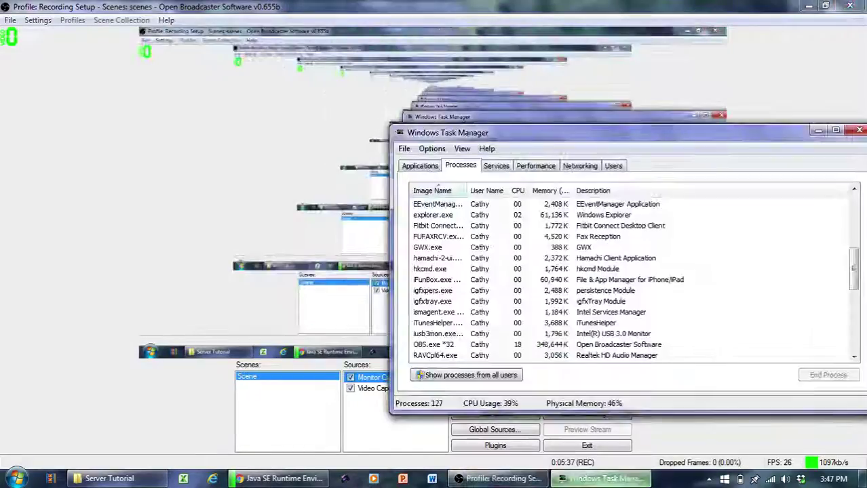
{"action": "left_click", "coordinate": [808, 7]}
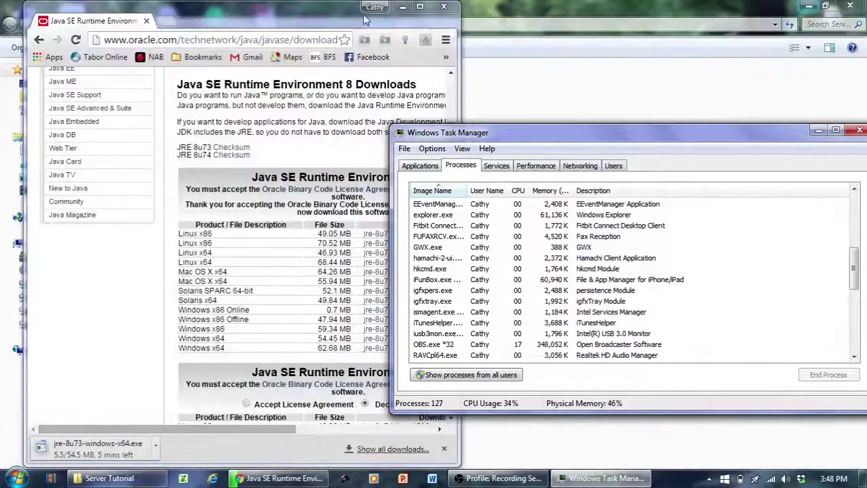
{"action": "left_click_drag", "start_coordinate": [319, 9], "coordinate": [236, 43]}
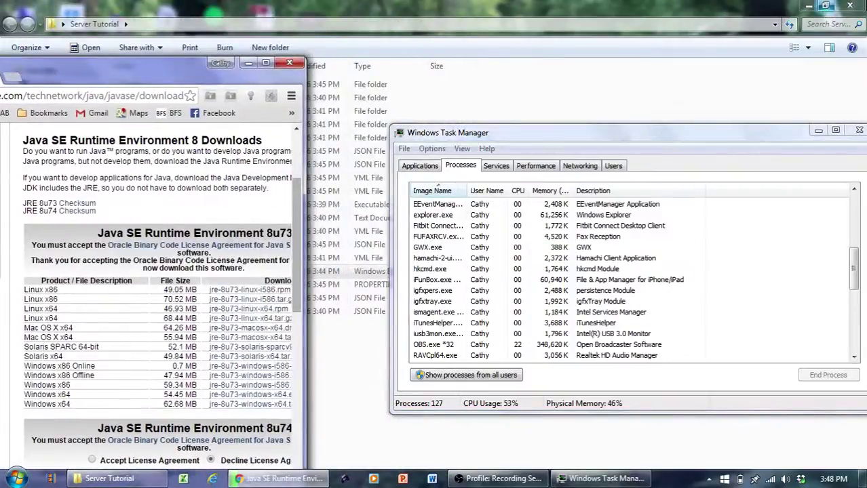